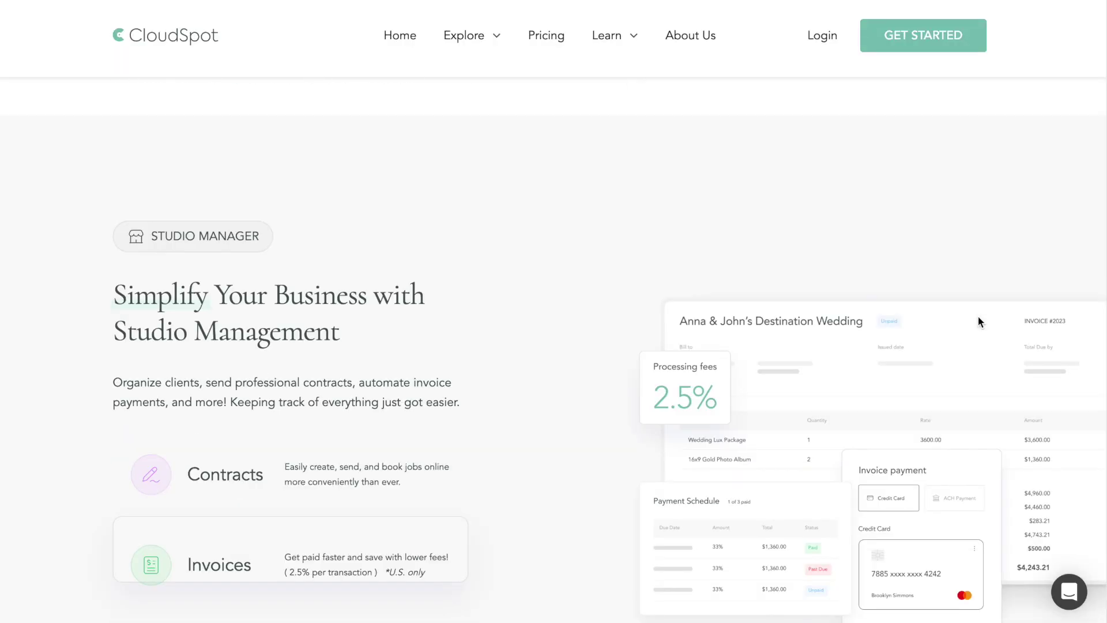
Scroll the CloudSpot homepage past Studio Manager and Print Store to 'Unlock Business Insights'.
scroll(978, 317, down, 10)
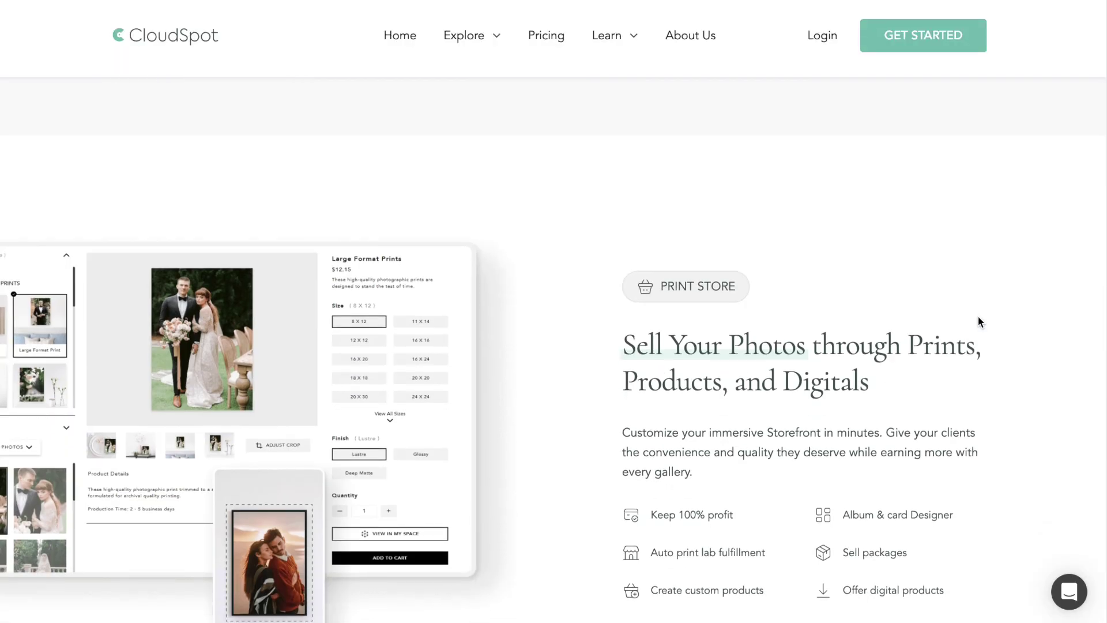
scroll(978, 317, down, 9)
scroll(978, 317, down, 4)
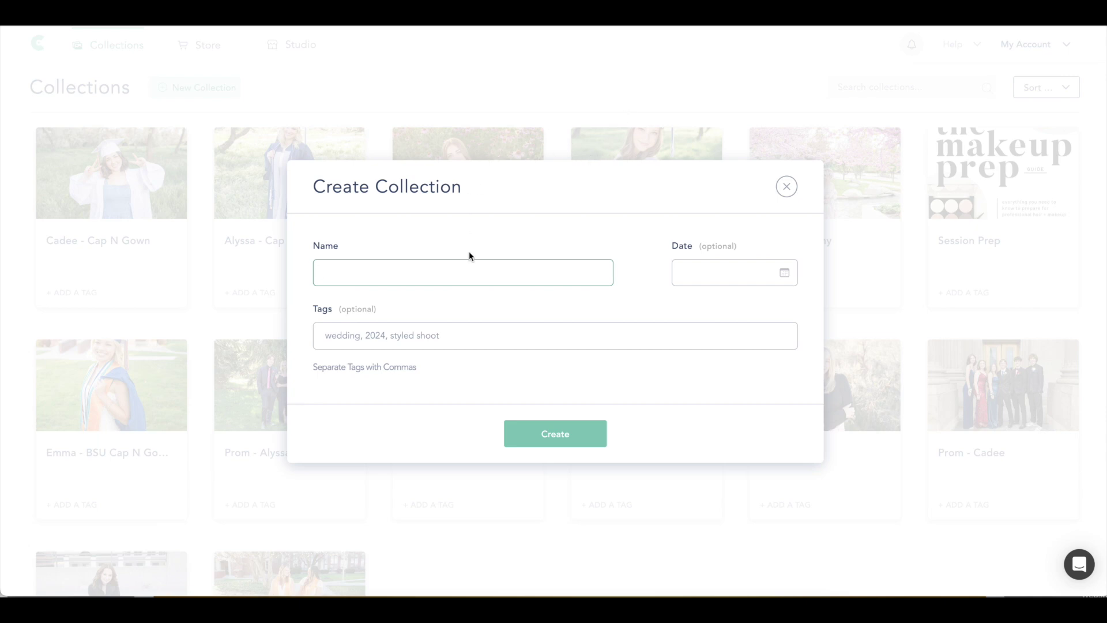
Create a collection named YouTube and drop the 37 photo files in to start uploading.
text(YouTube)
click(556, 435)
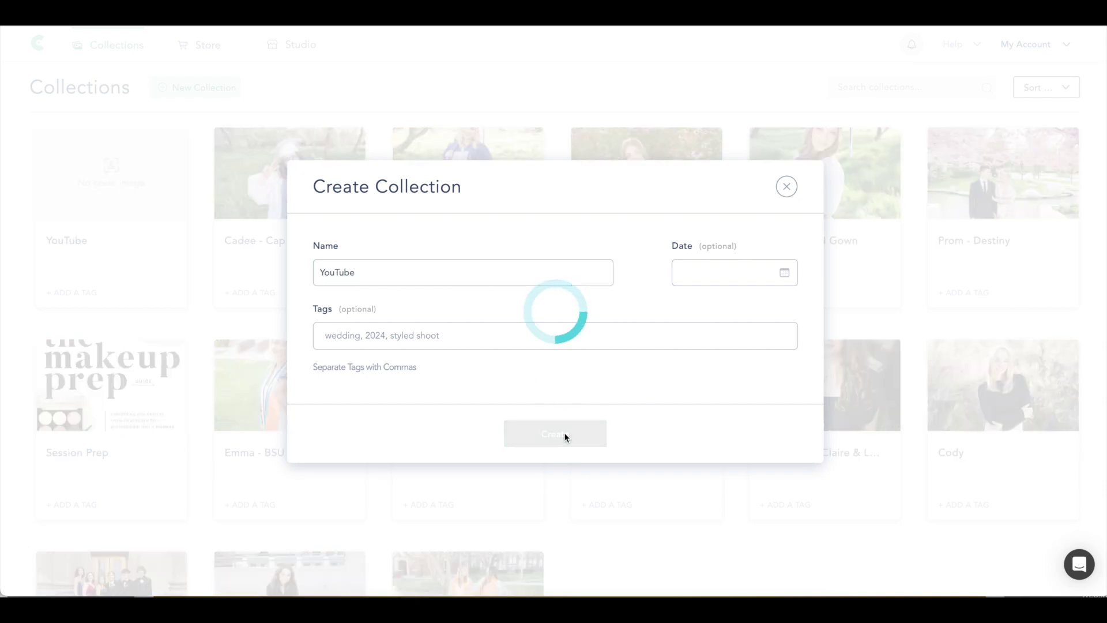
drag(580, 408, 586, 364)
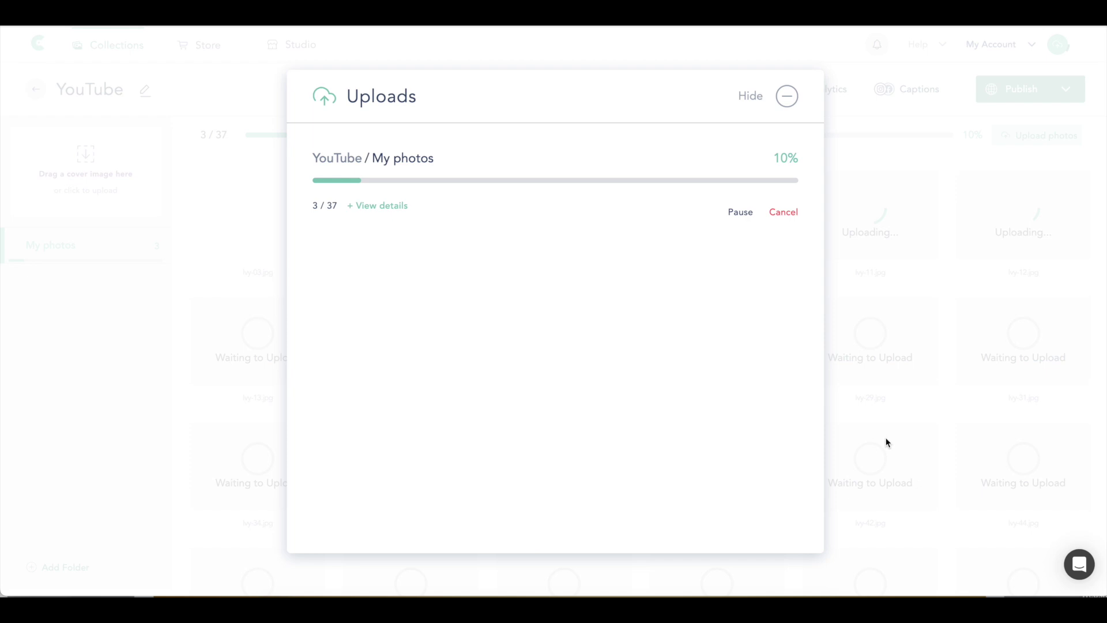
Check per-file upload progress across the Complete, Failed and Uploading lists.
click(375, 214)
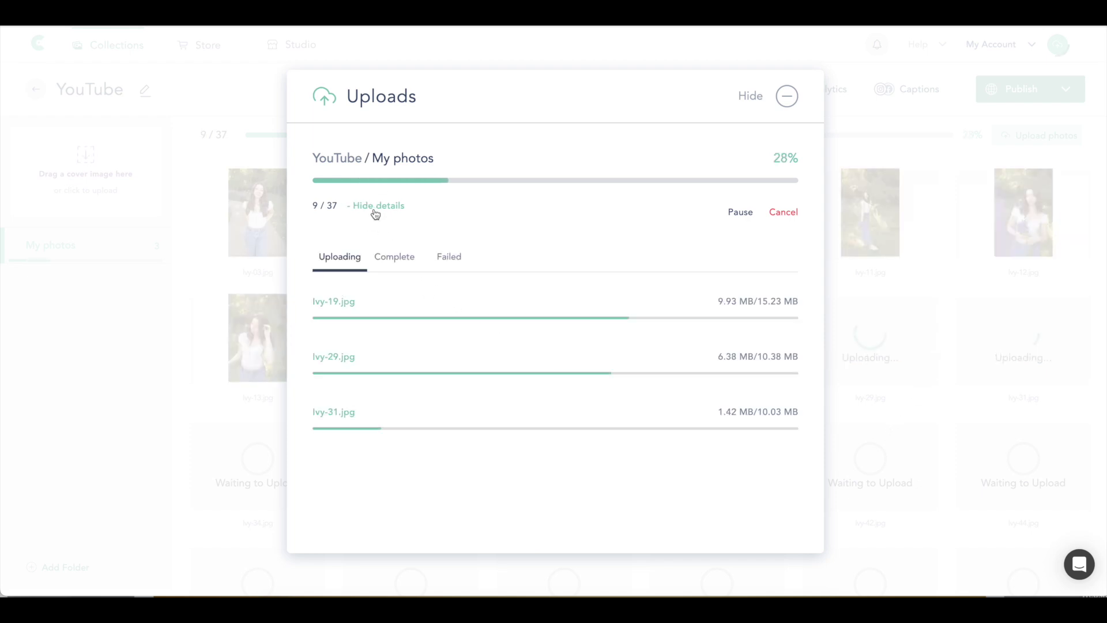
click(391, 264)
click(461, 264)
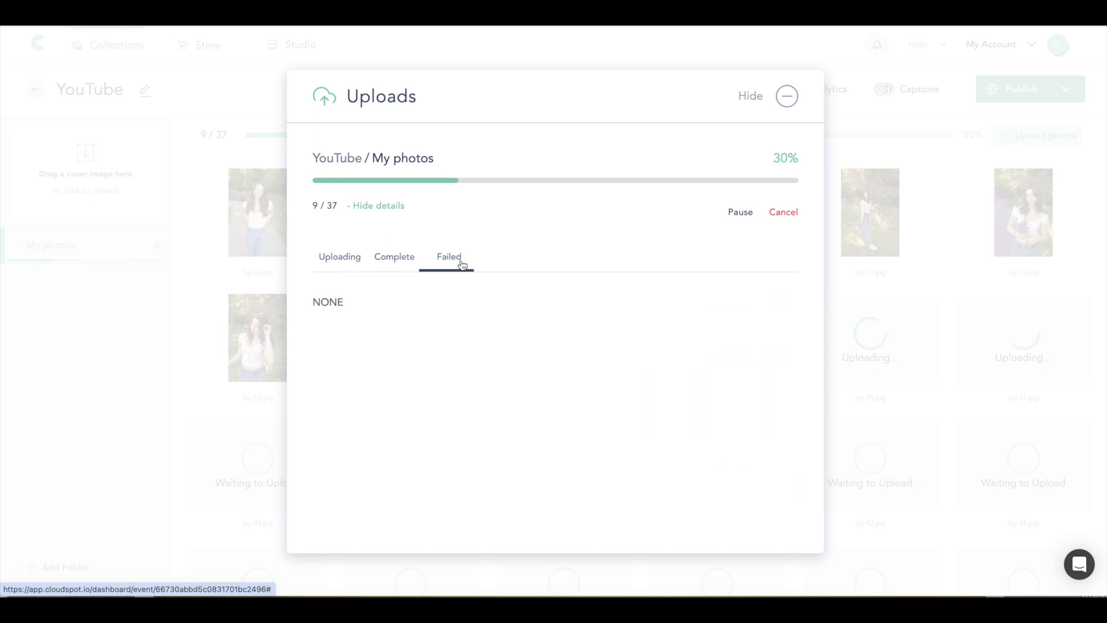
click(391, 263)
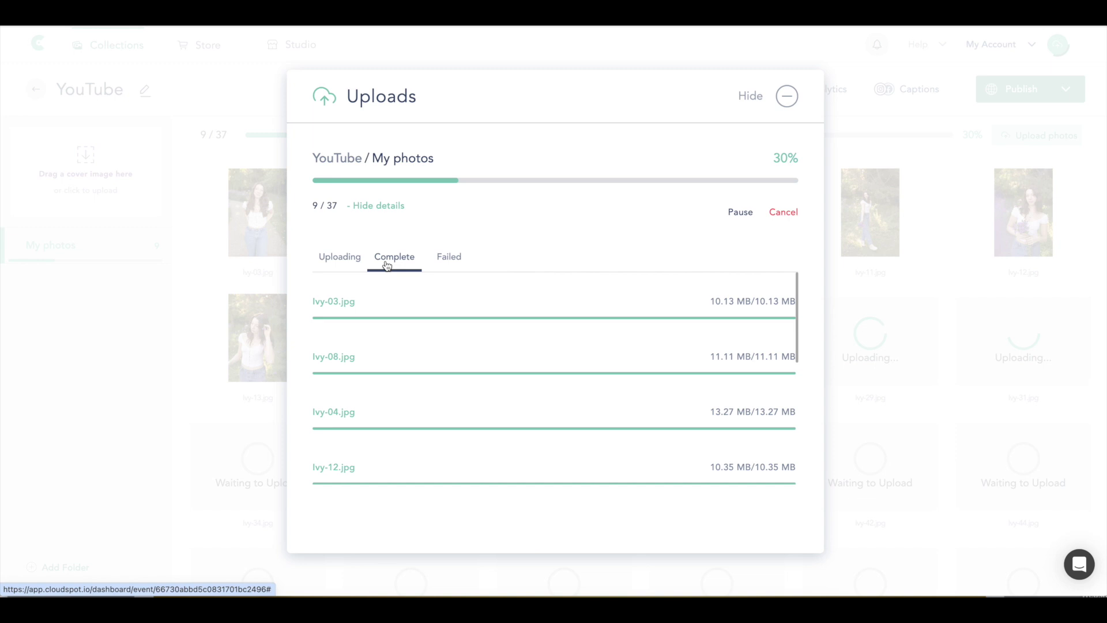
click(343, 260)
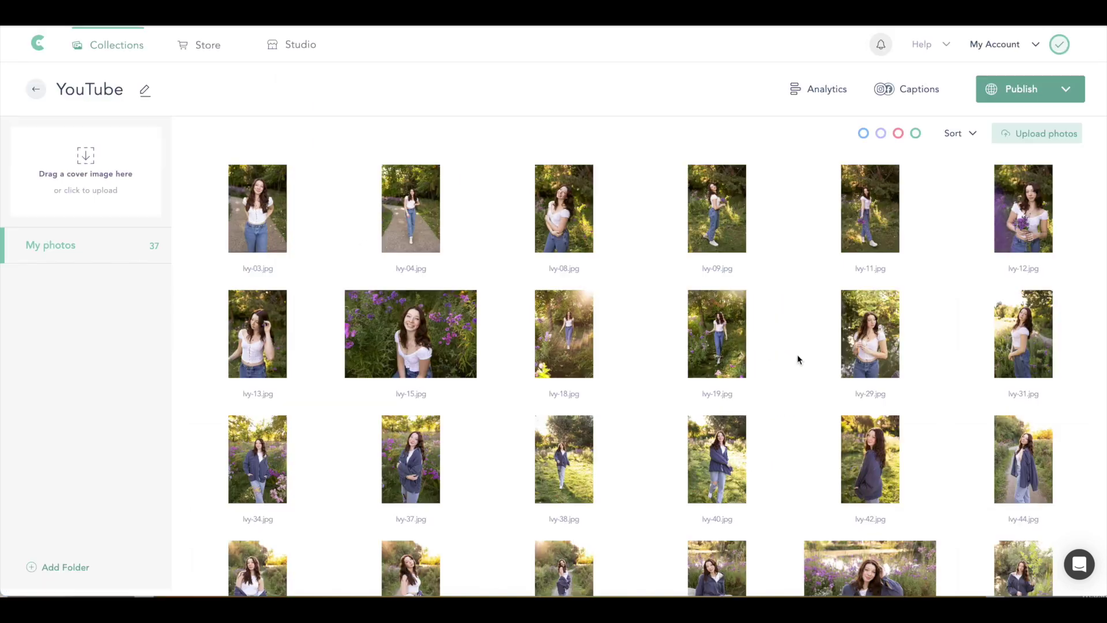
Set Ivy-03 as the YouTube collection's cover image.
scroll(797, 358, down, 10)
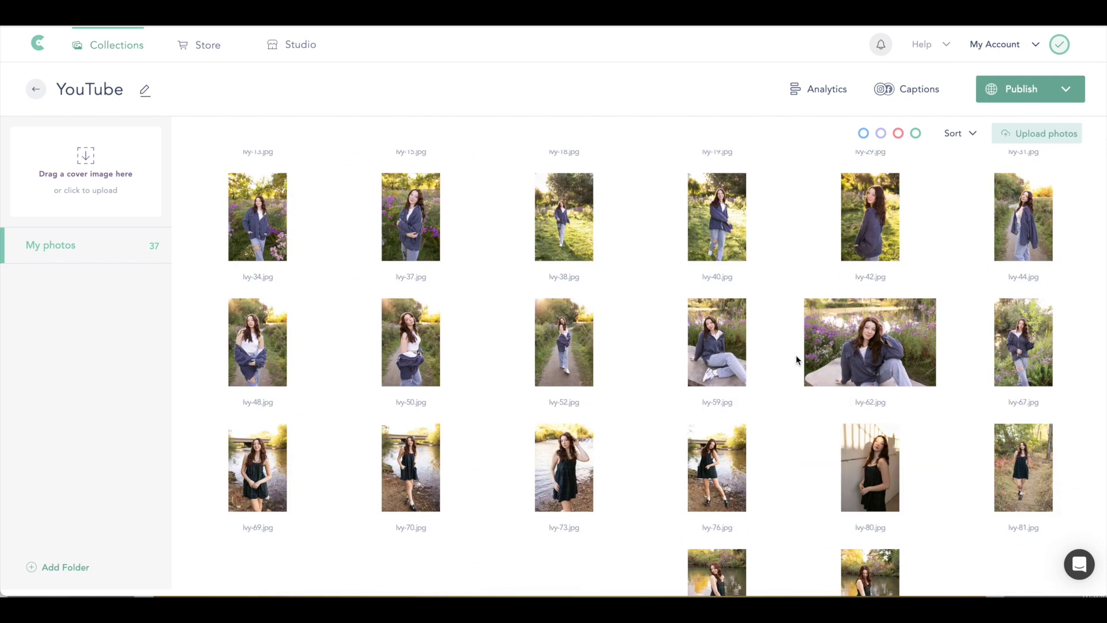
scroll(752, 398, up, 8)
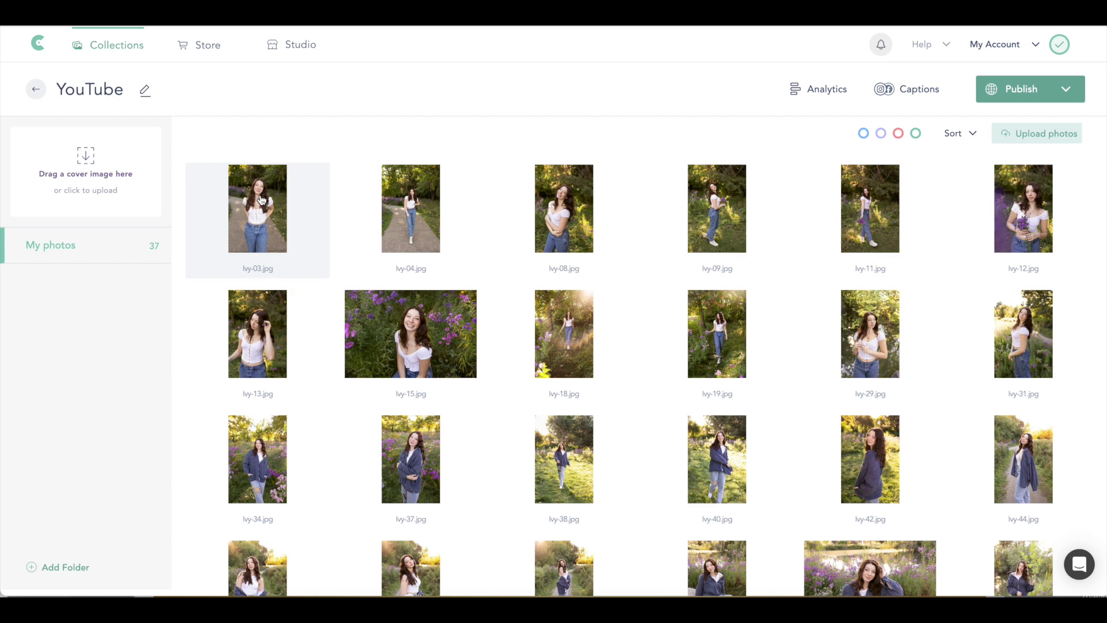
drag(259, 200, 86, 156)
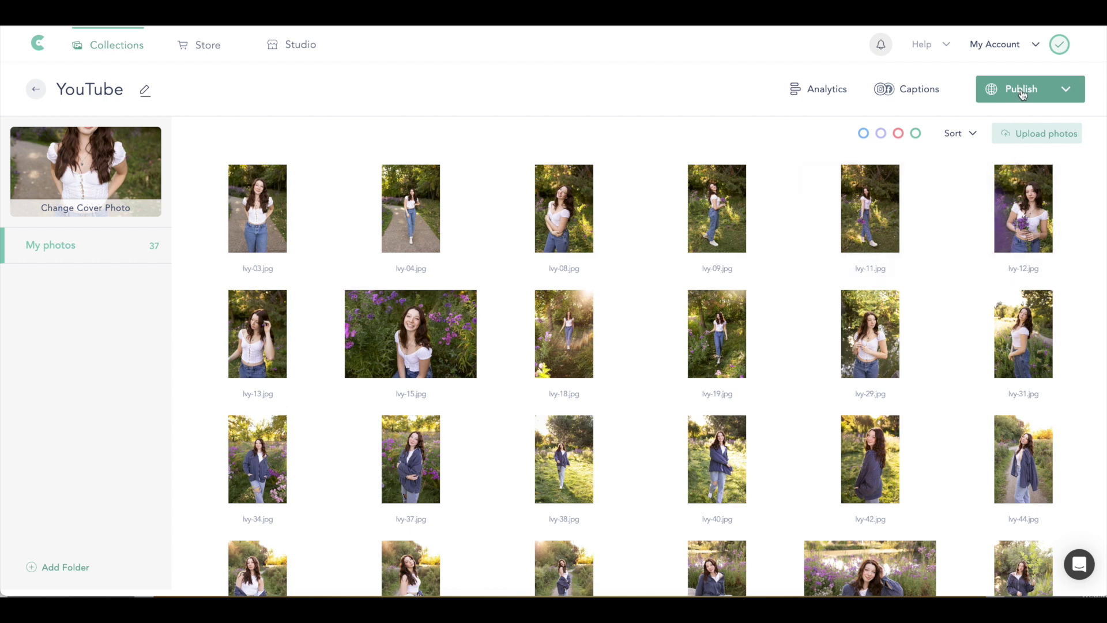
click(1000, 92)
Publish YouTube as a gallery and switch on the Call to Action button.
click(940, 142)
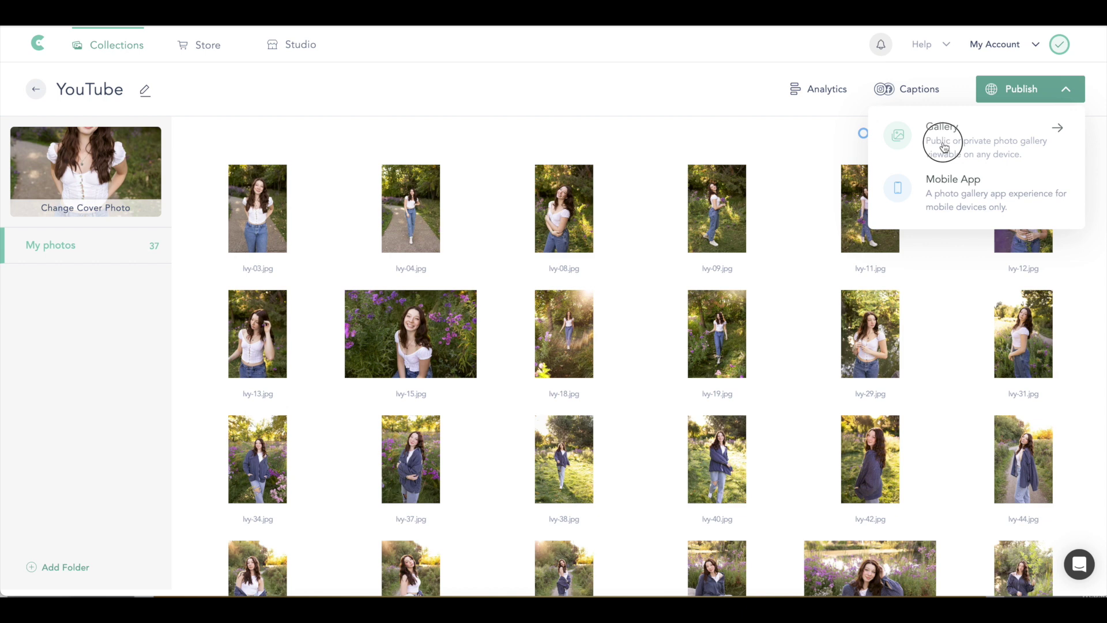
scroll(655, 178, down, 1)
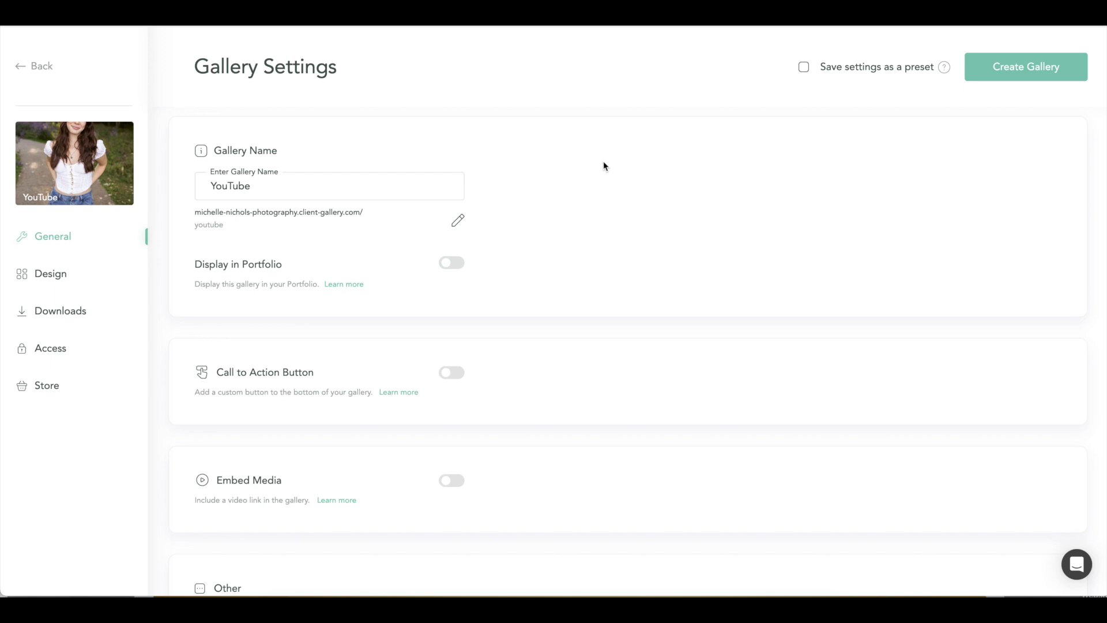
scroll(585, 170, down, 3)
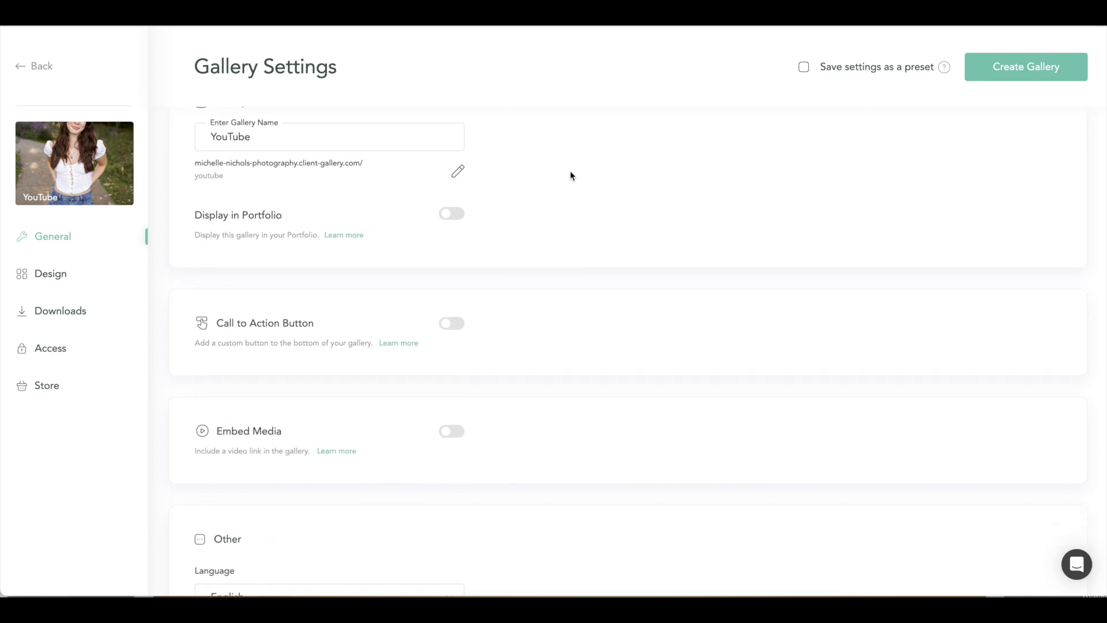
click(451, 324)
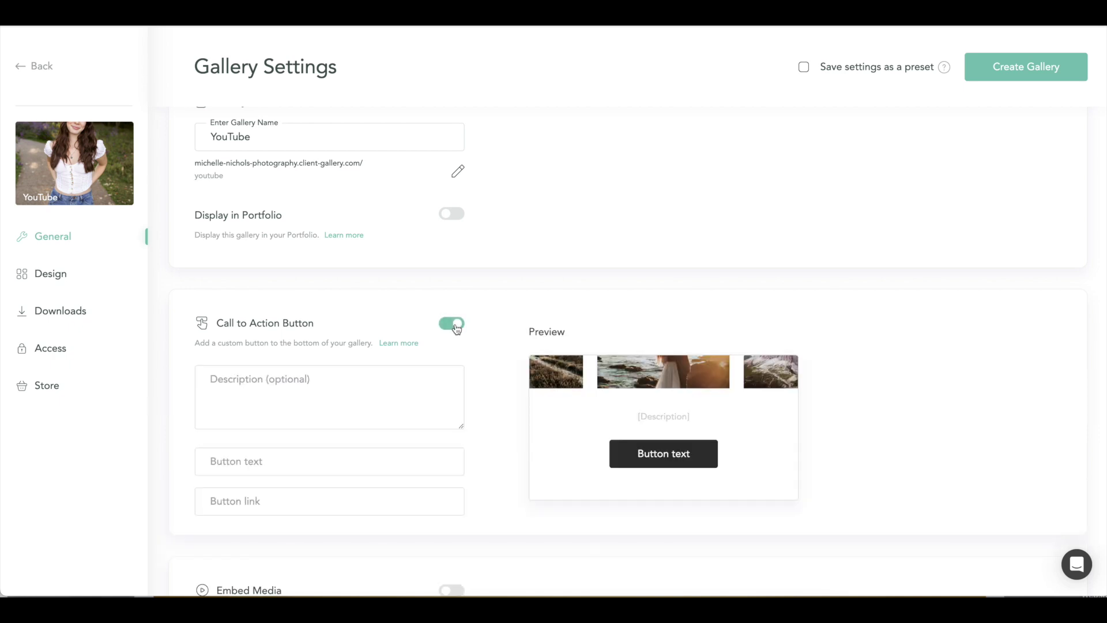
scroll(457, 330, down, 1)
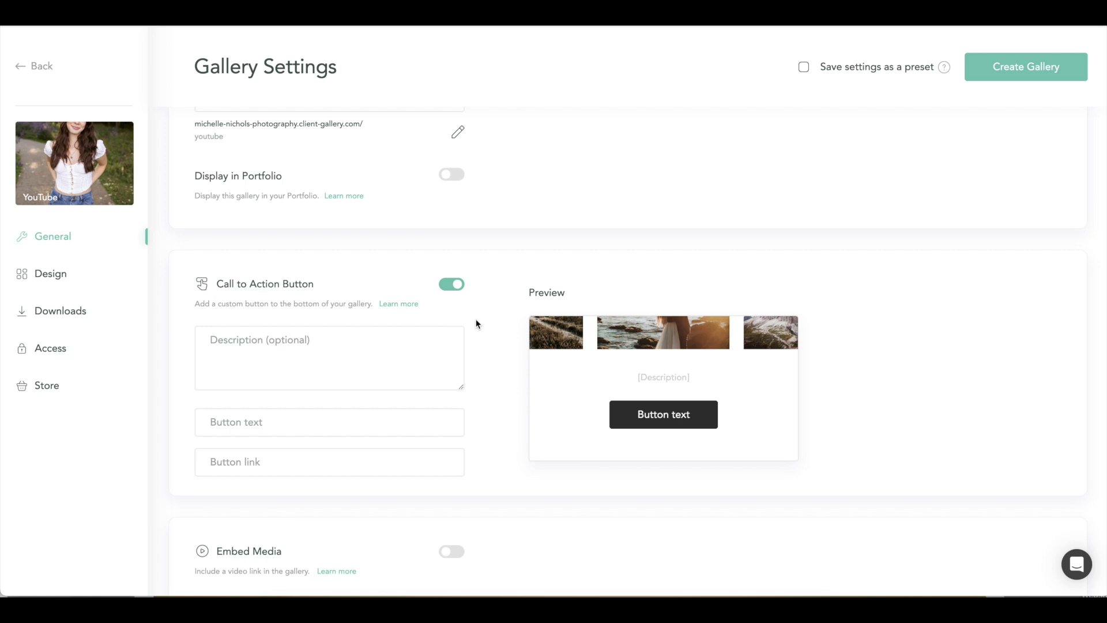
scroll(476, 324, down, 2)
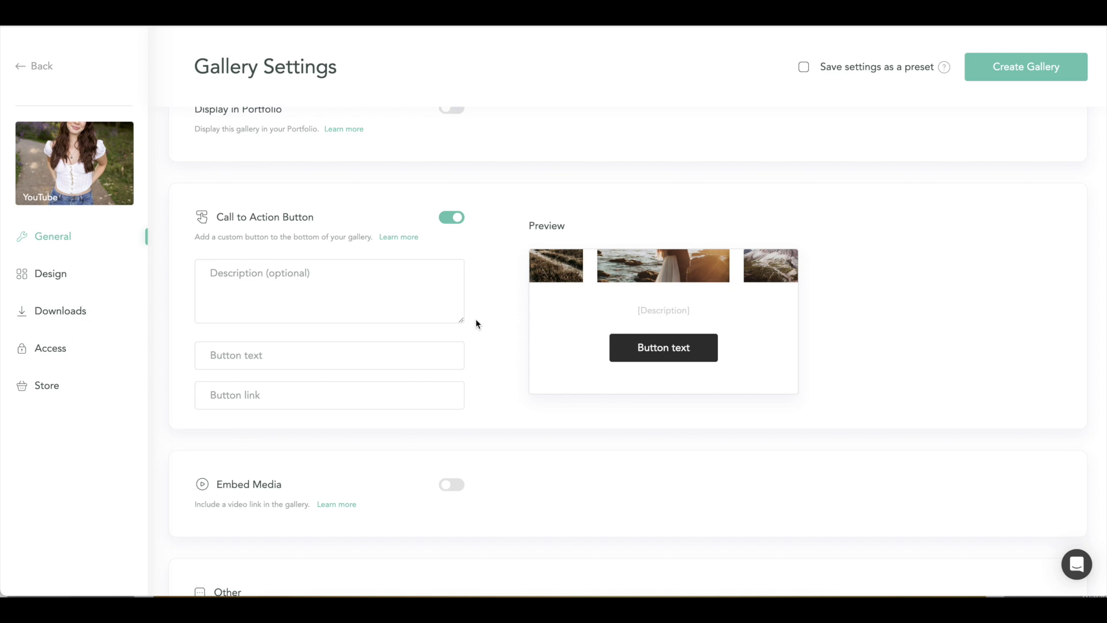
Set the call-to-action description to 'write a review' and button text to 'Write A Review'.
click(299, 288)
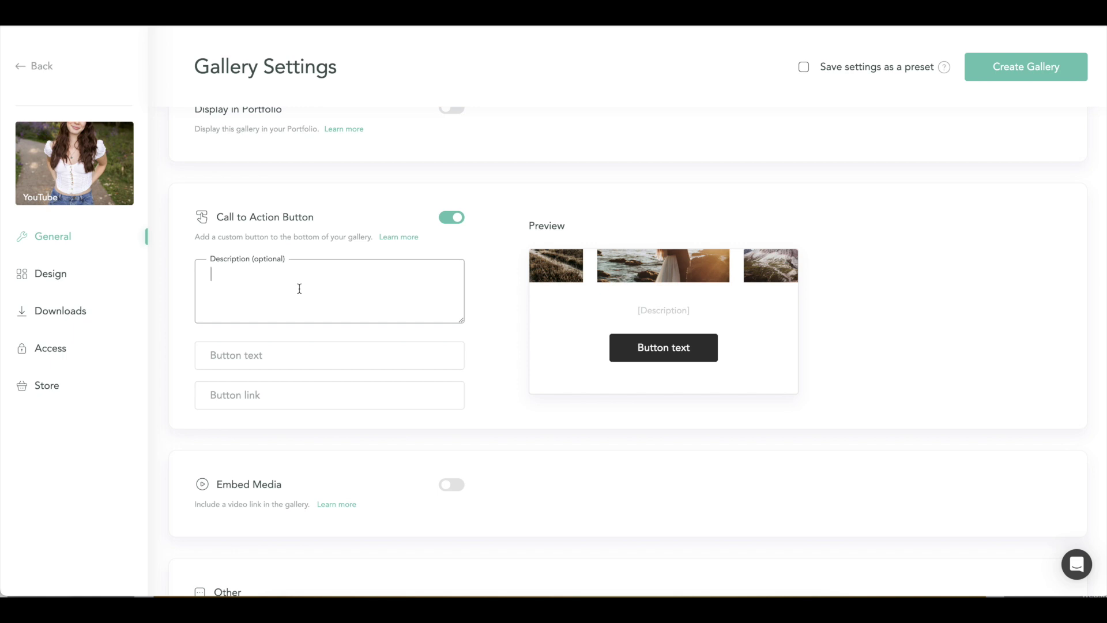
text(write a review)
click(239, 353)
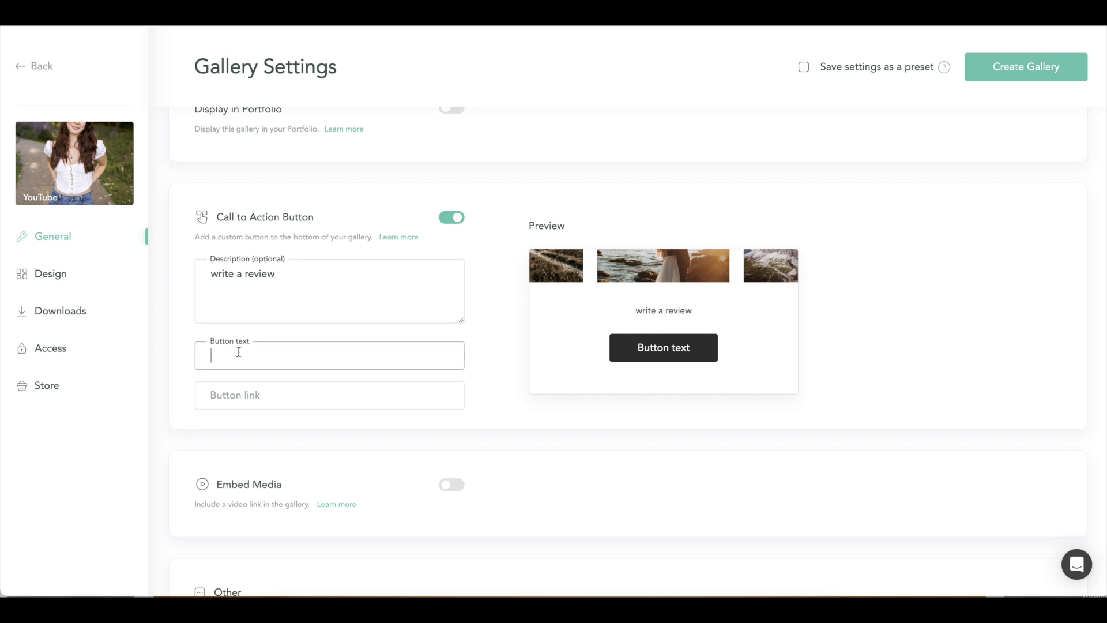
text(Write )
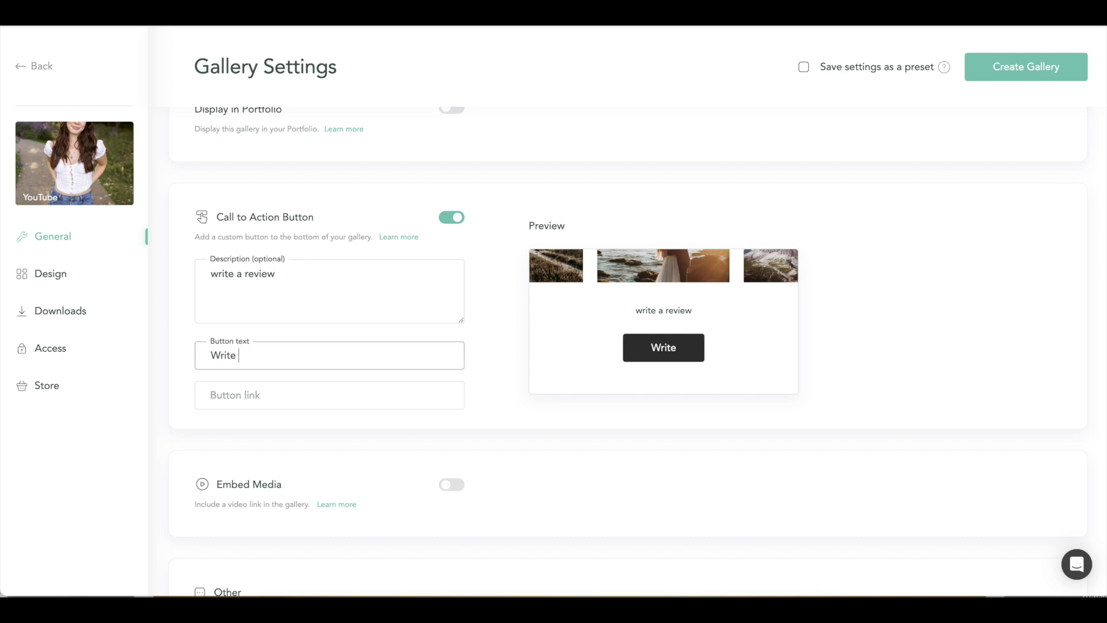
text(A Review)
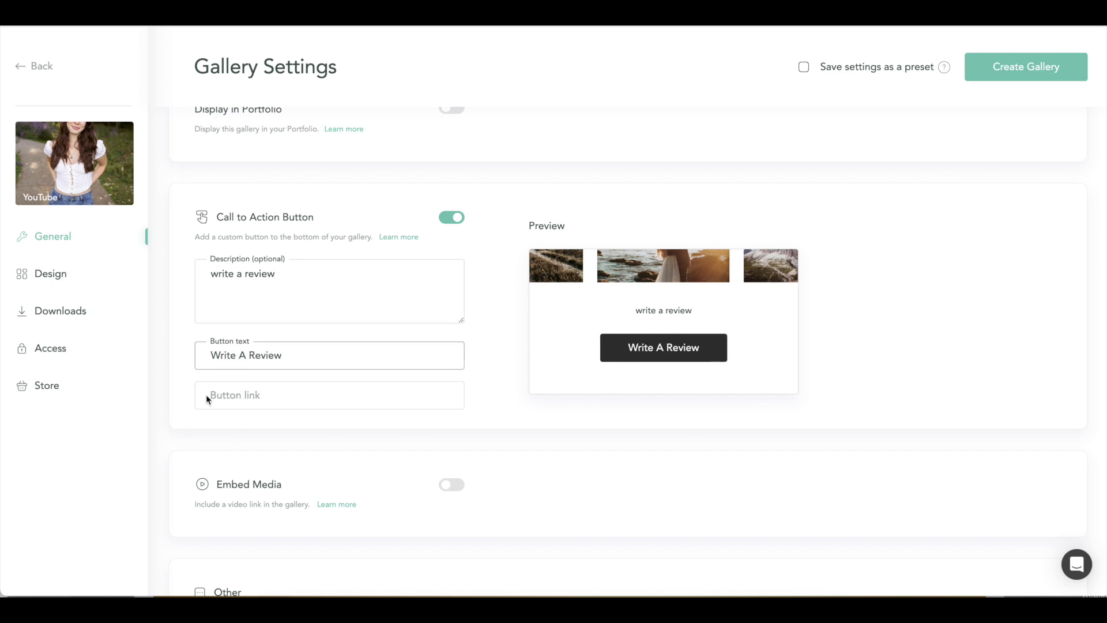
click(473, 394)
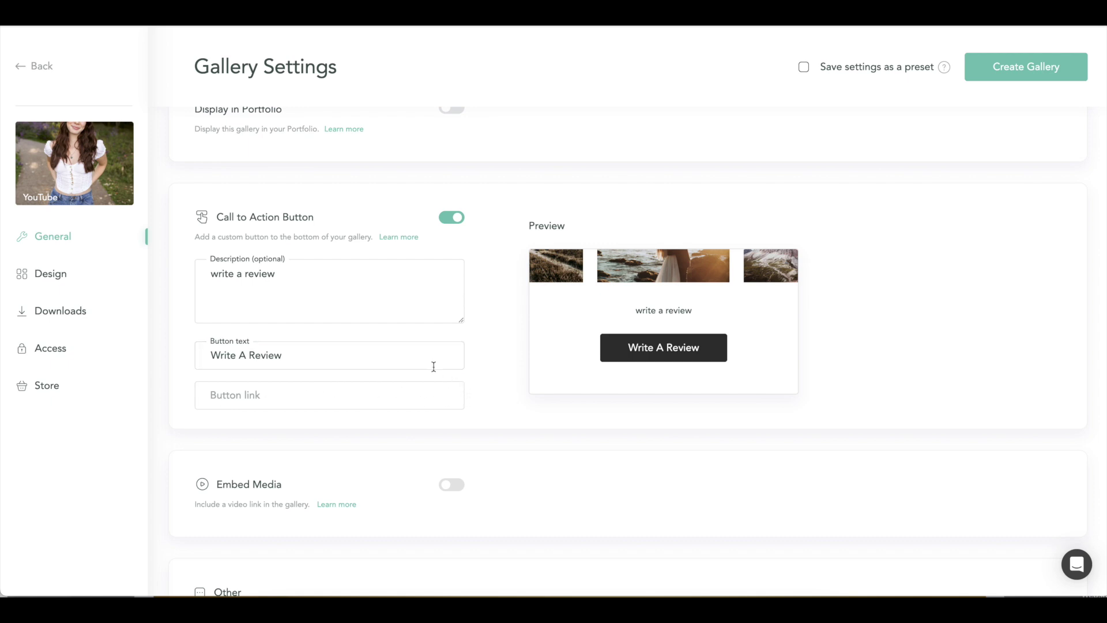
Look over the remaining General gallery settings.
scroll(420, 363, down, 2)
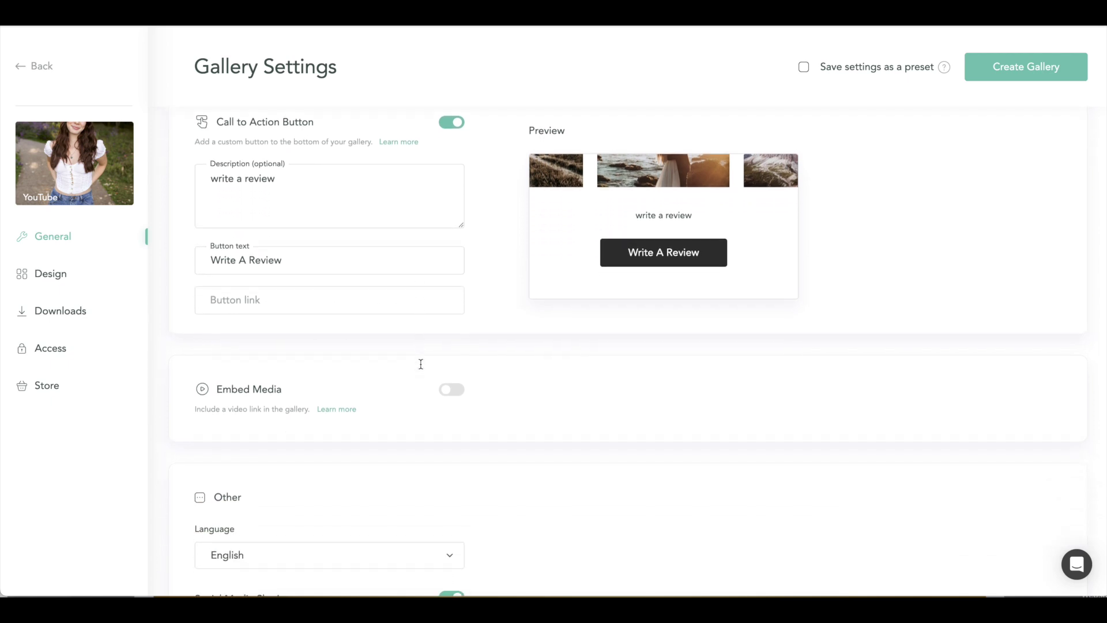
scroll(421, 364, down, 1)
scroll(404, 335, down, 1)
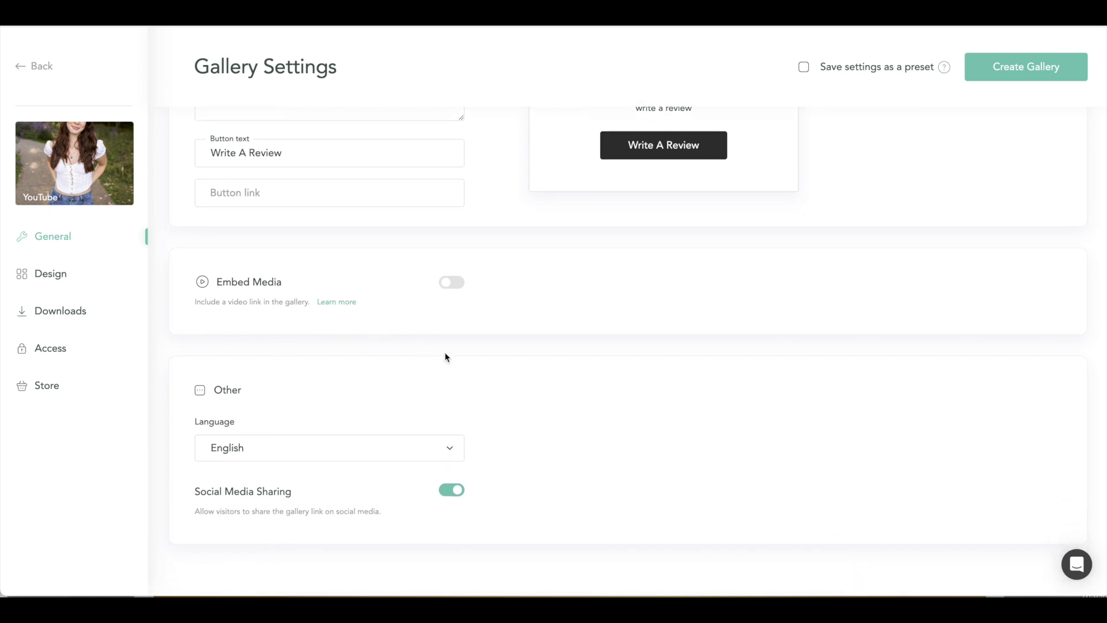
scroll(434, 373, up, 8)
click(72, 281)
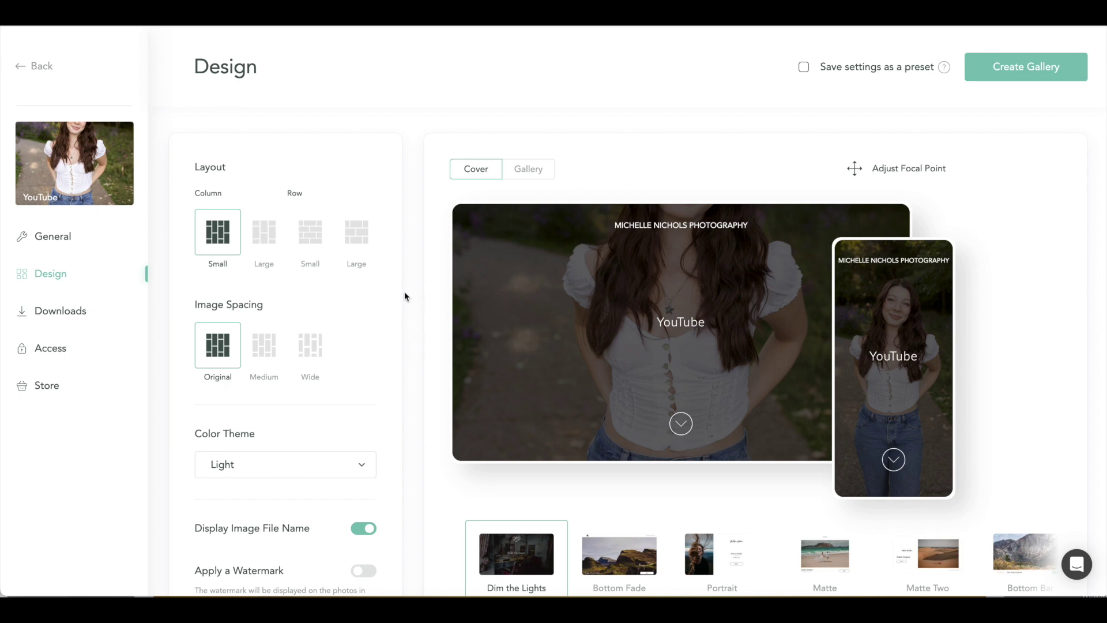
Compare the Bottom Fade, Matte, Matte Two and Bottom Bar cover styles, settling on Portrait.
scroll(405, 288, down, 1)
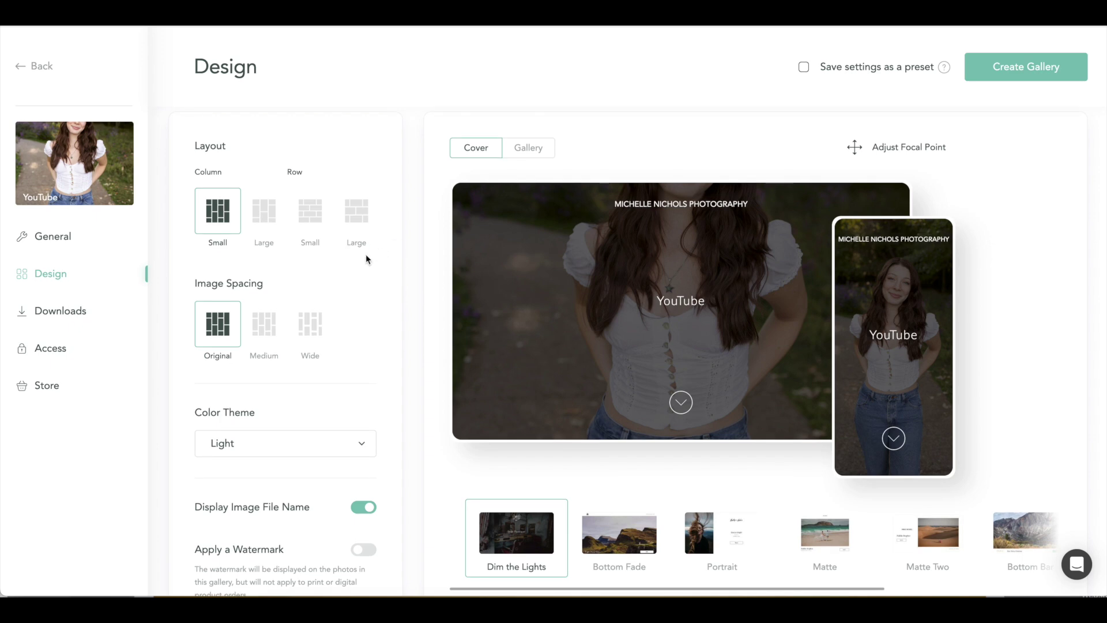
scroll(365, 254, down, 1)
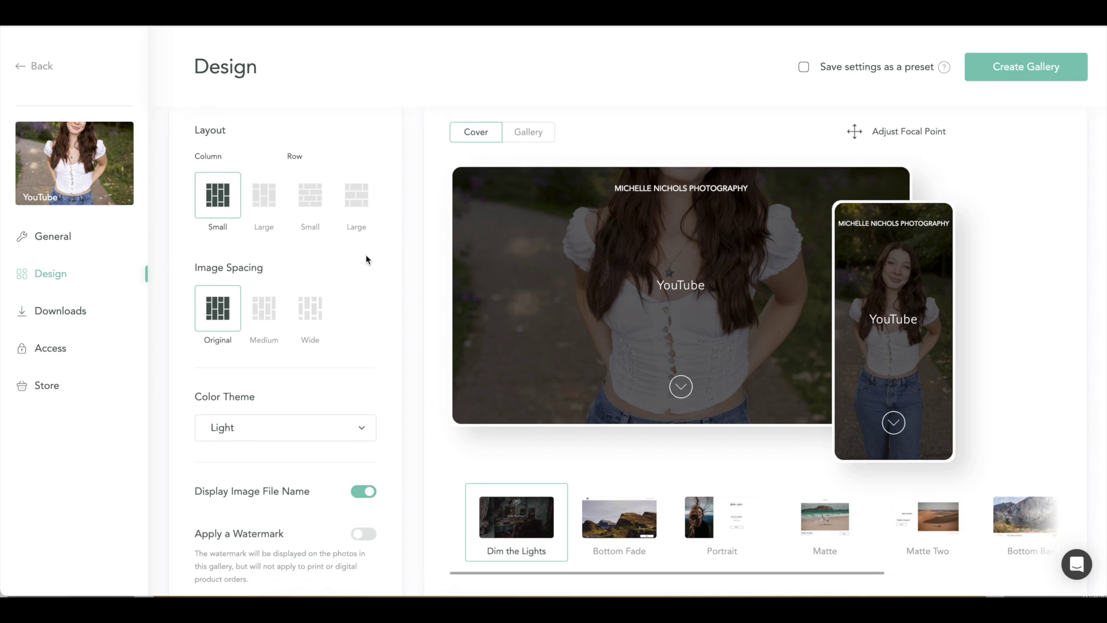
click(712, 526)
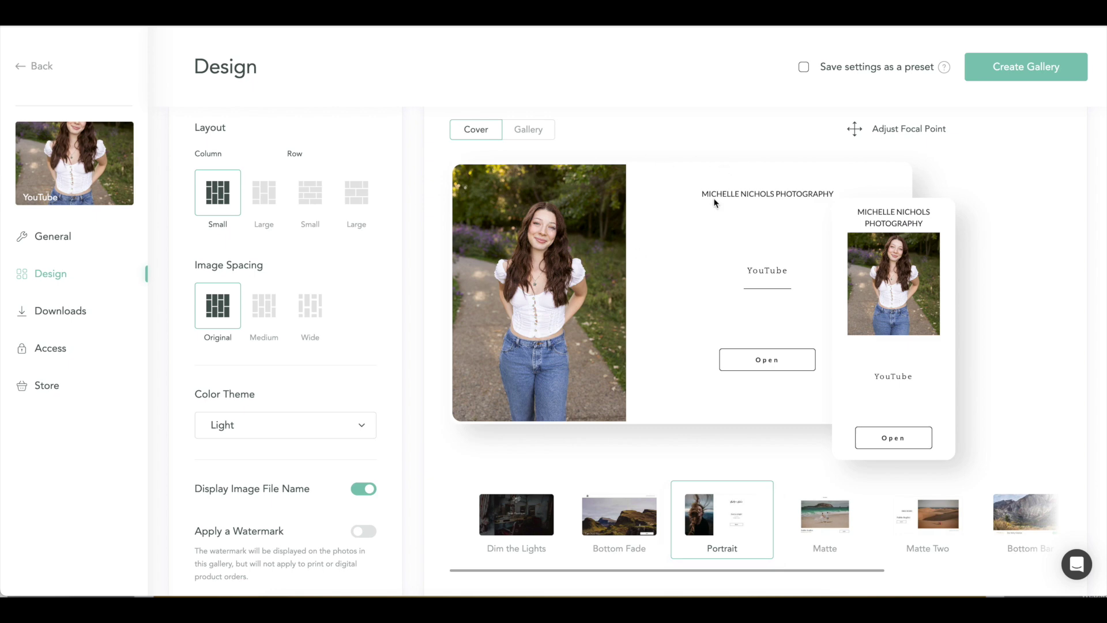
click(628, 523)
click(827, 515)
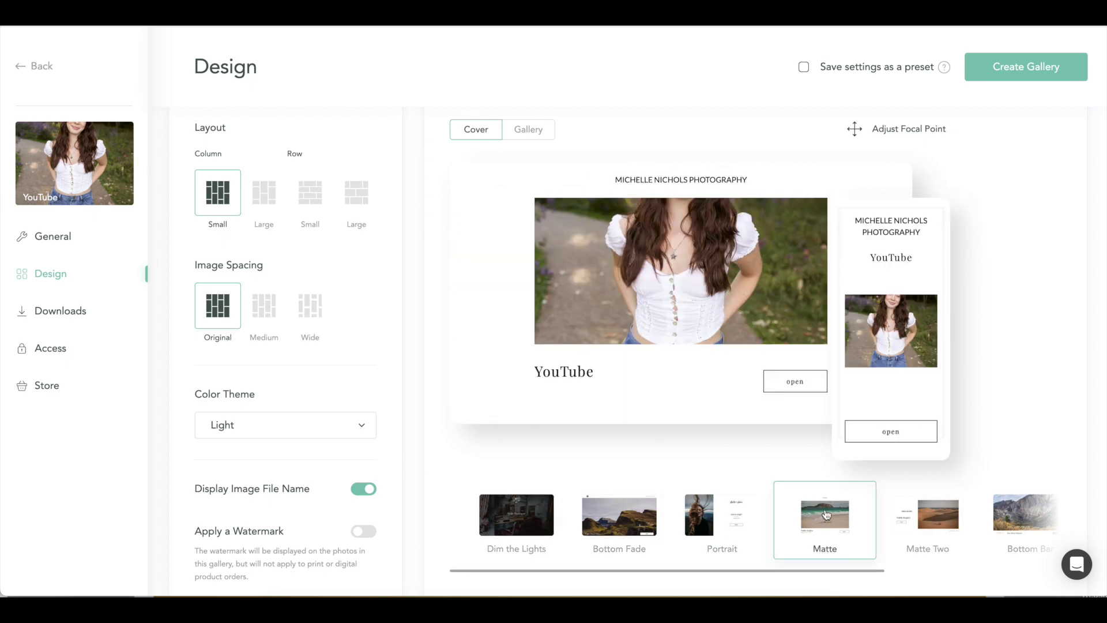
click(920, 512)
click(1021, 514)
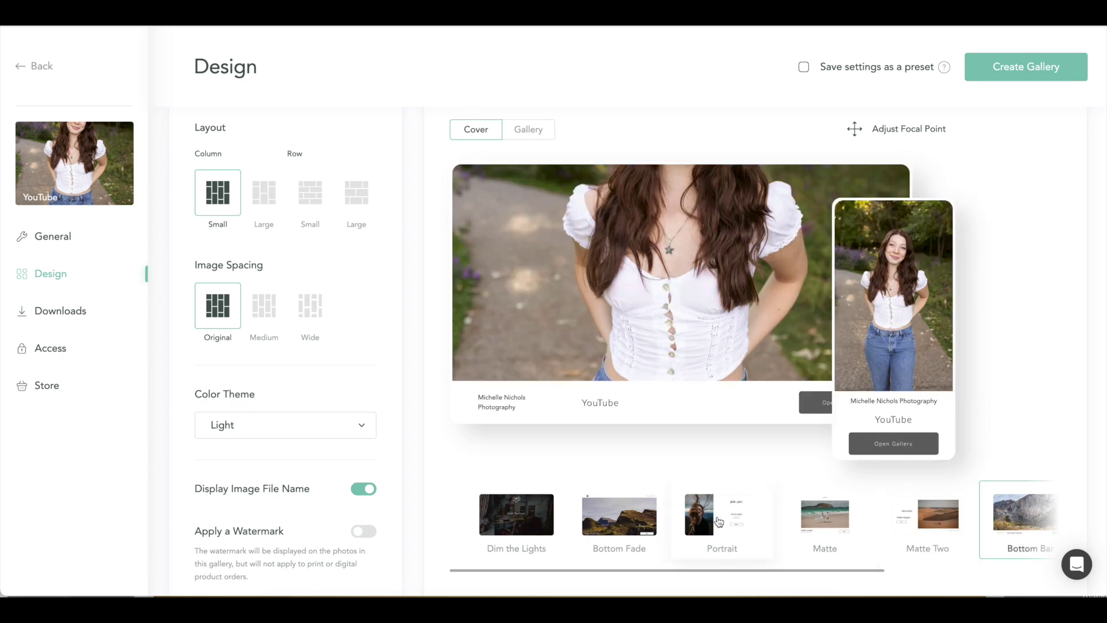
click(719, 523)
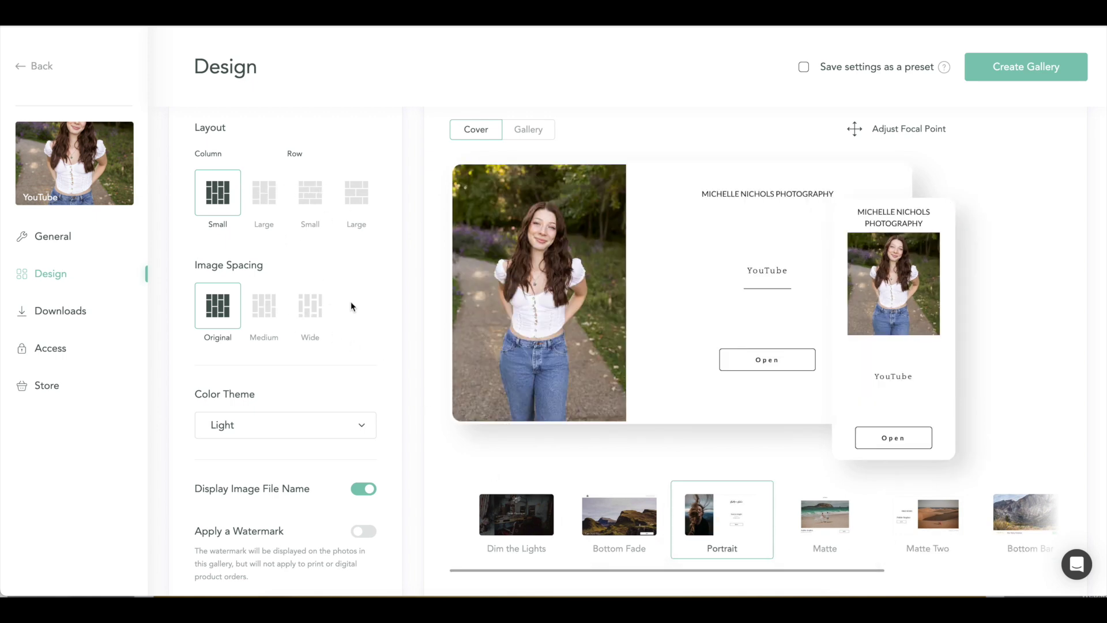
Scroll through the remaining design options and bring up the Downloads settings.
scroll(350, 301, down, 1)
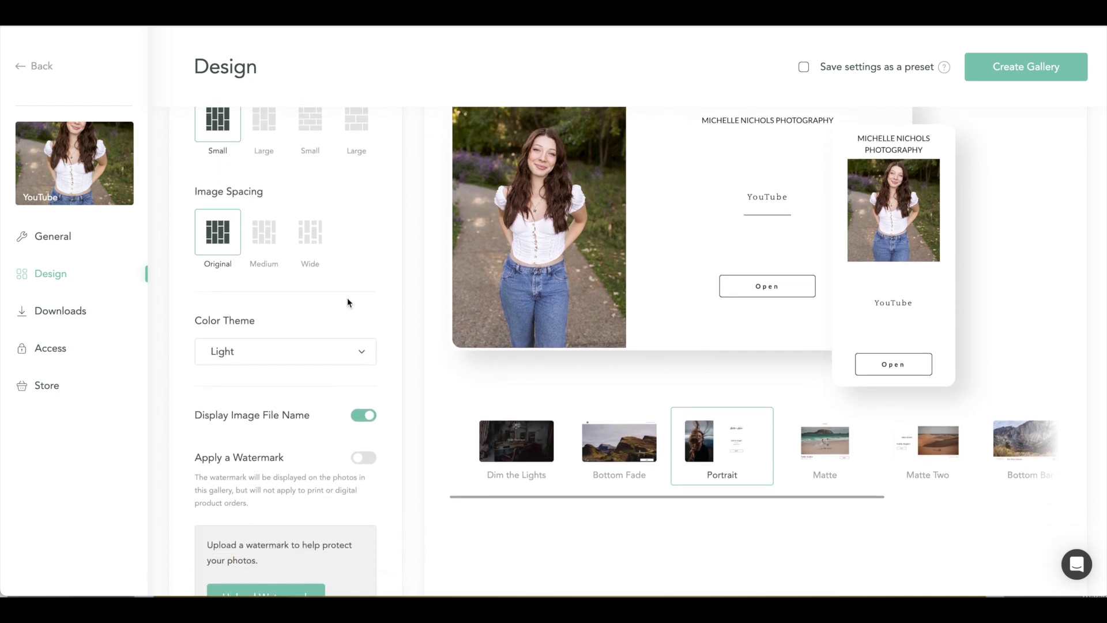
scroll(347, 299, down, 1)
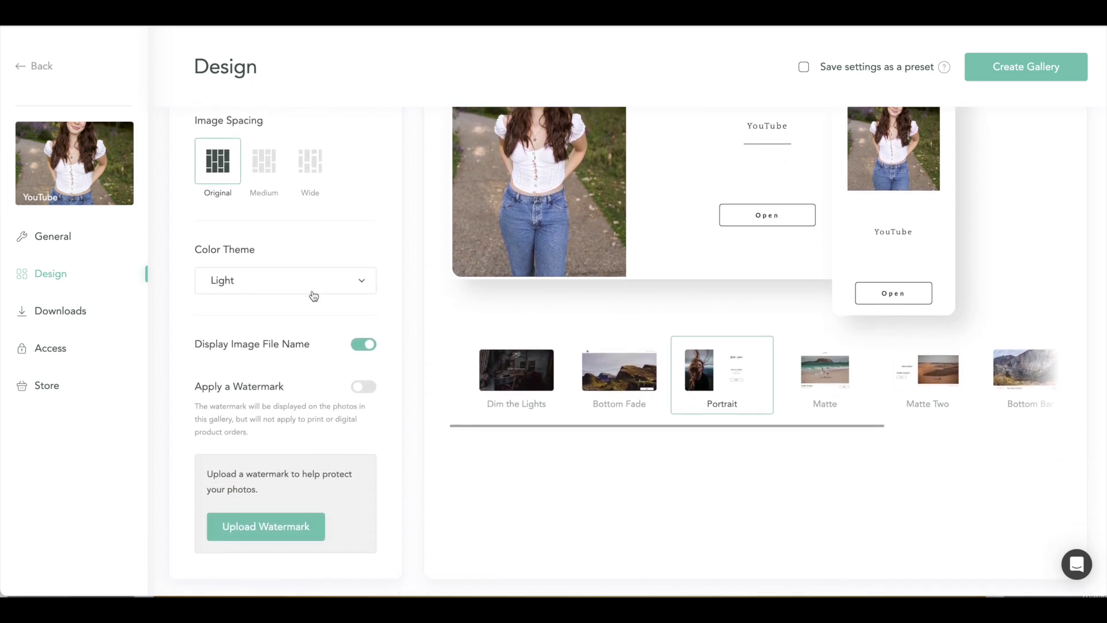
scroll(321, 291, down, 1)
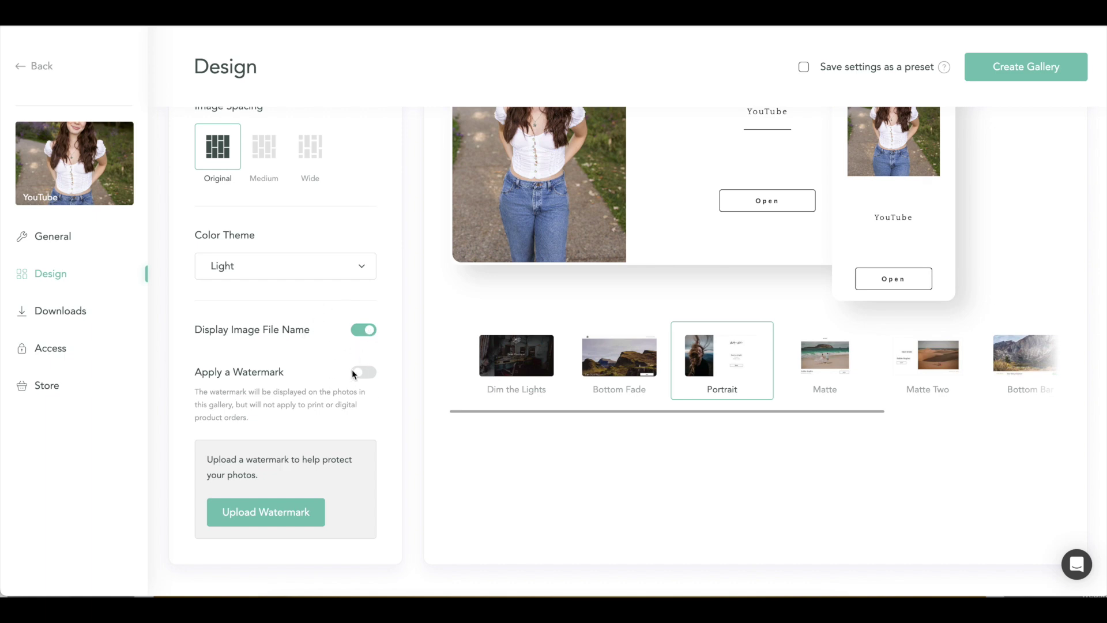
scroll(368, 393, up, 1)
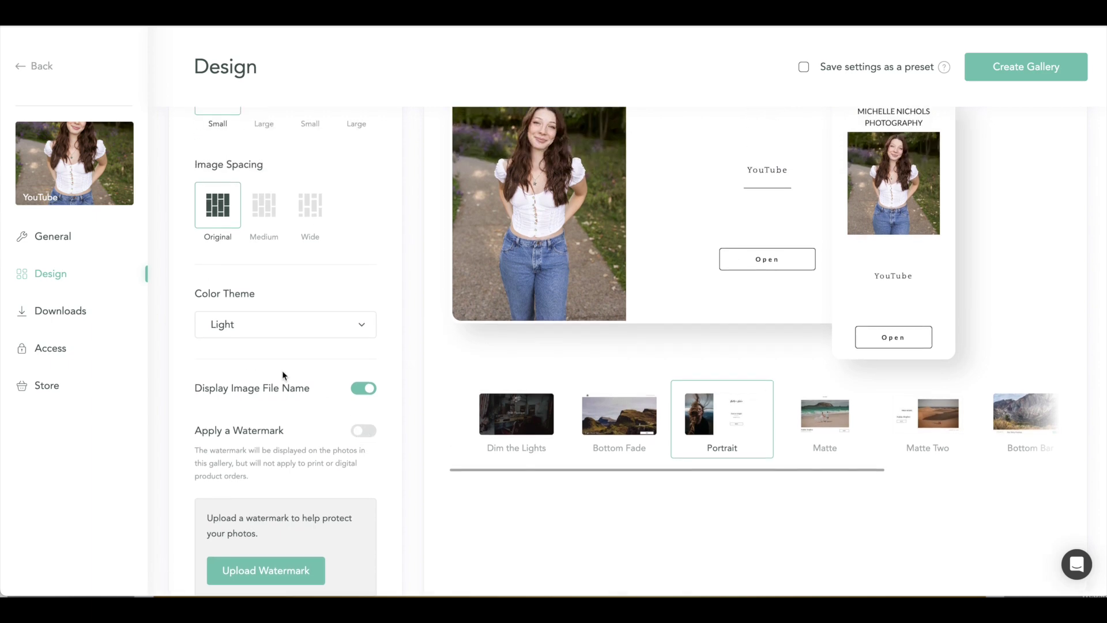
click(63, 312)
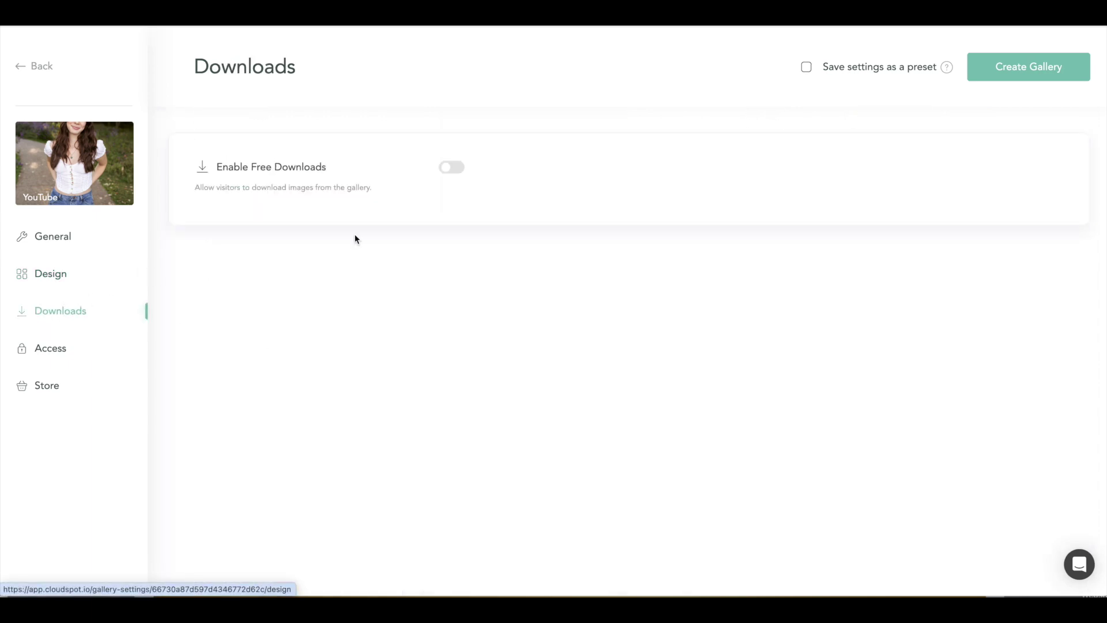
Enable free Full Resolution downloads, keeping All gallery folders selected.
click(451, 167)
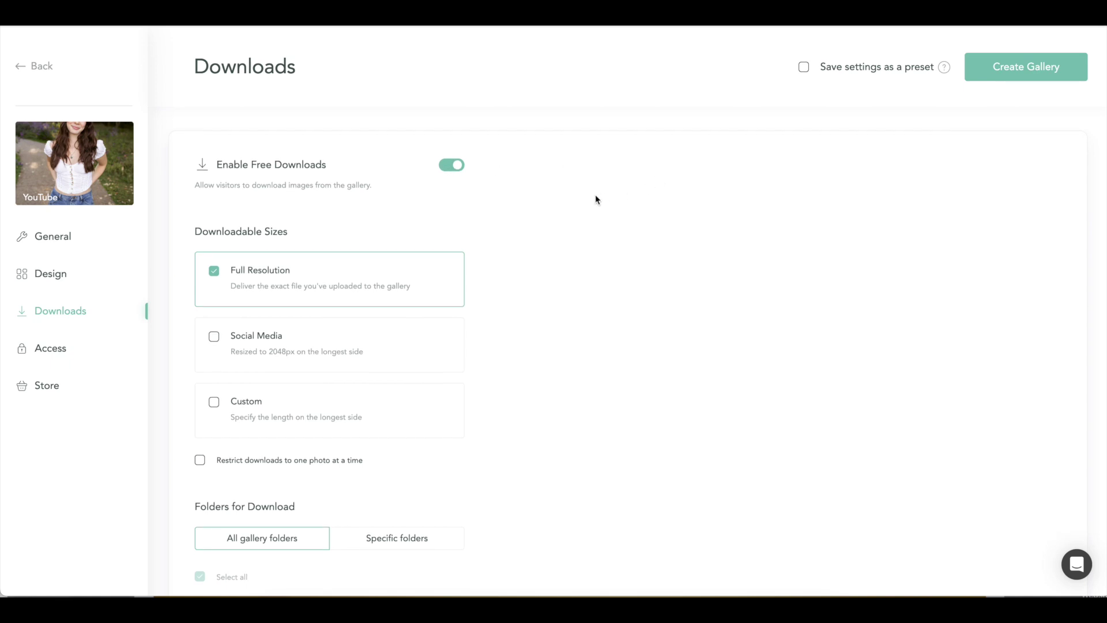
scroll(595, 195, down, 1)
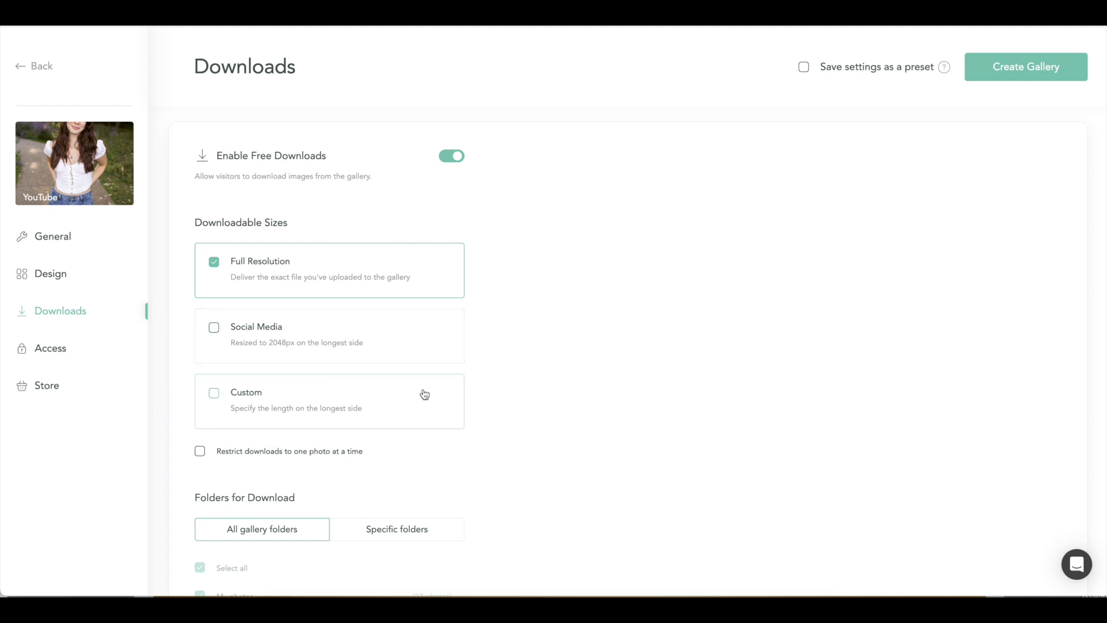
scroll(421, 397, down, 1)
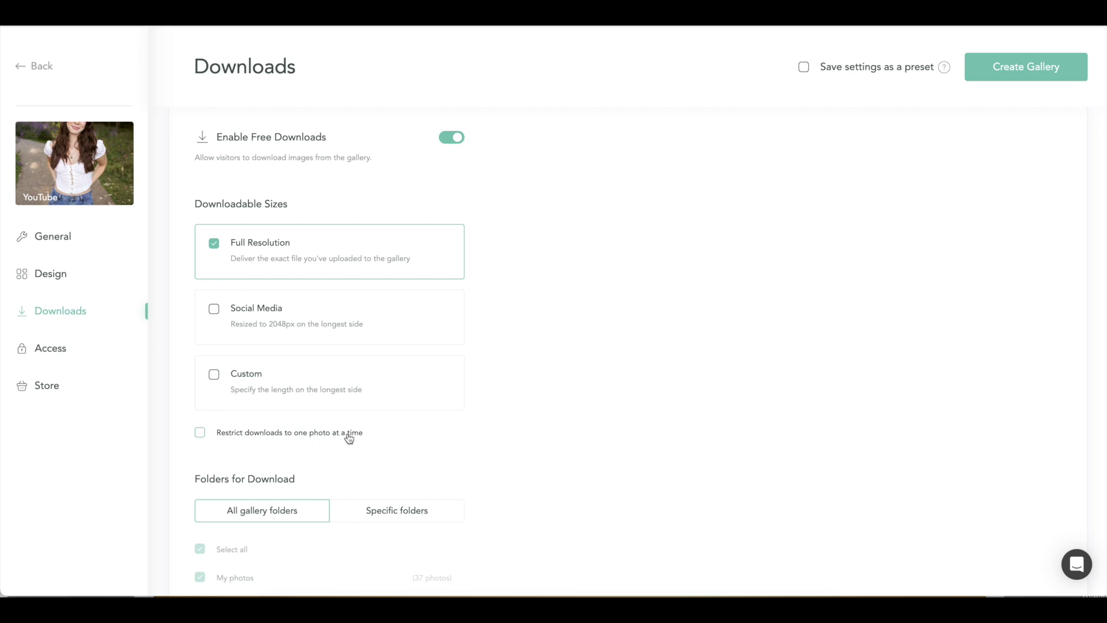
scroll(511, 431, down, 3)
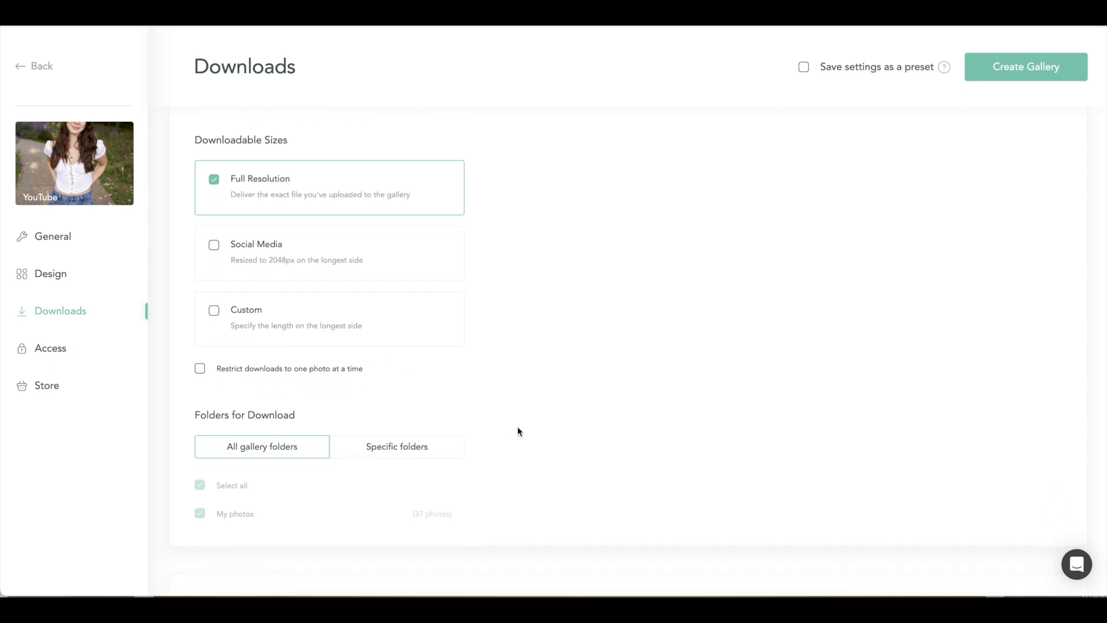
click(388, 453)
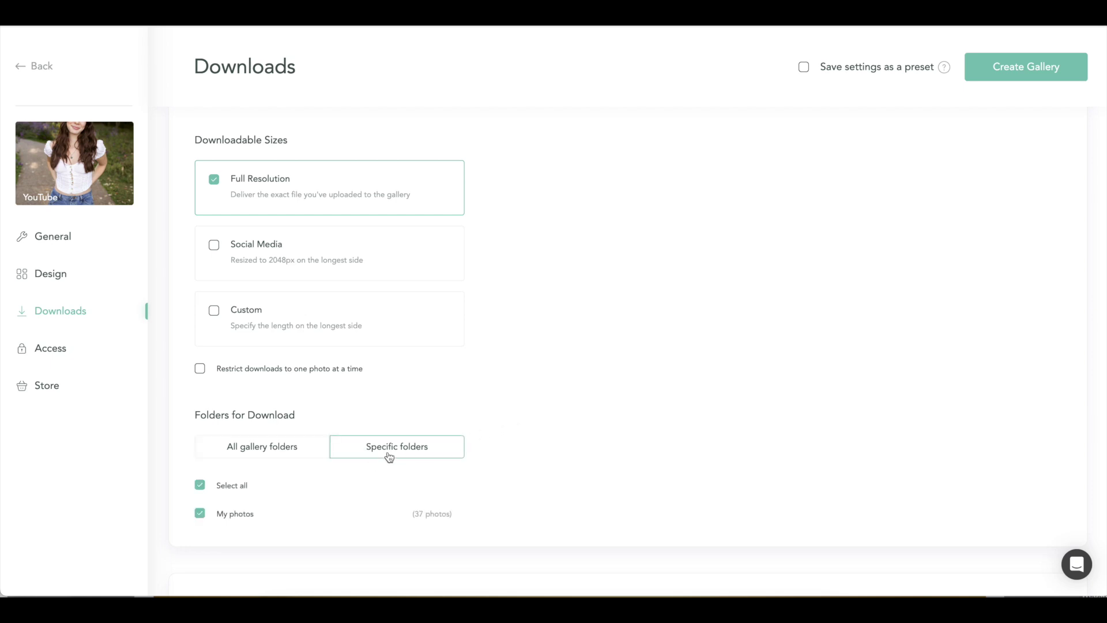
click(302, 448)
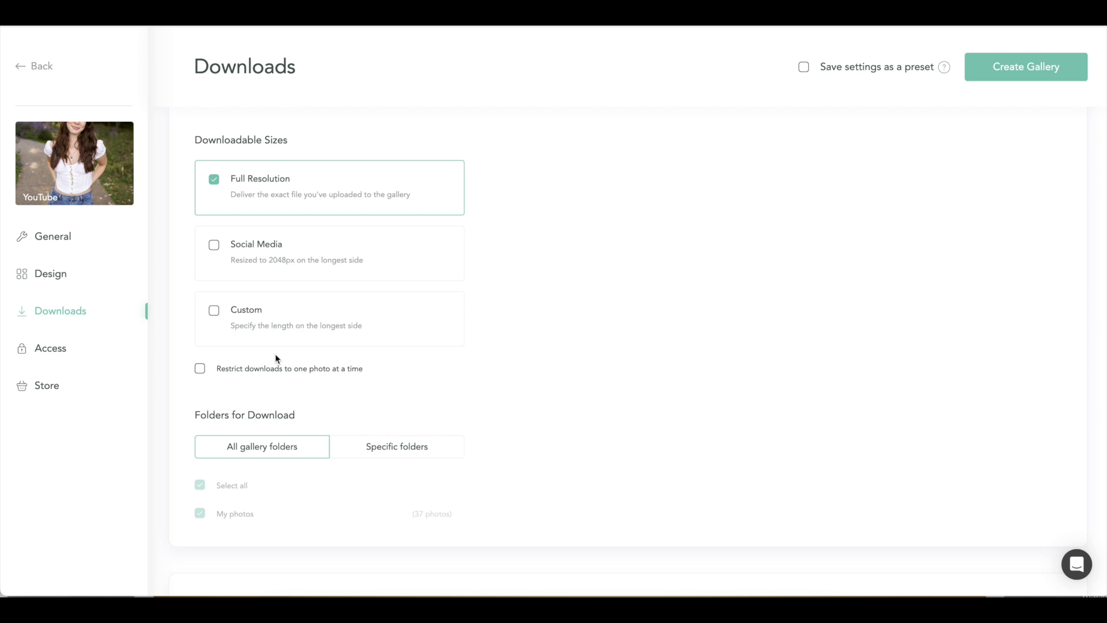
click(82, 349)
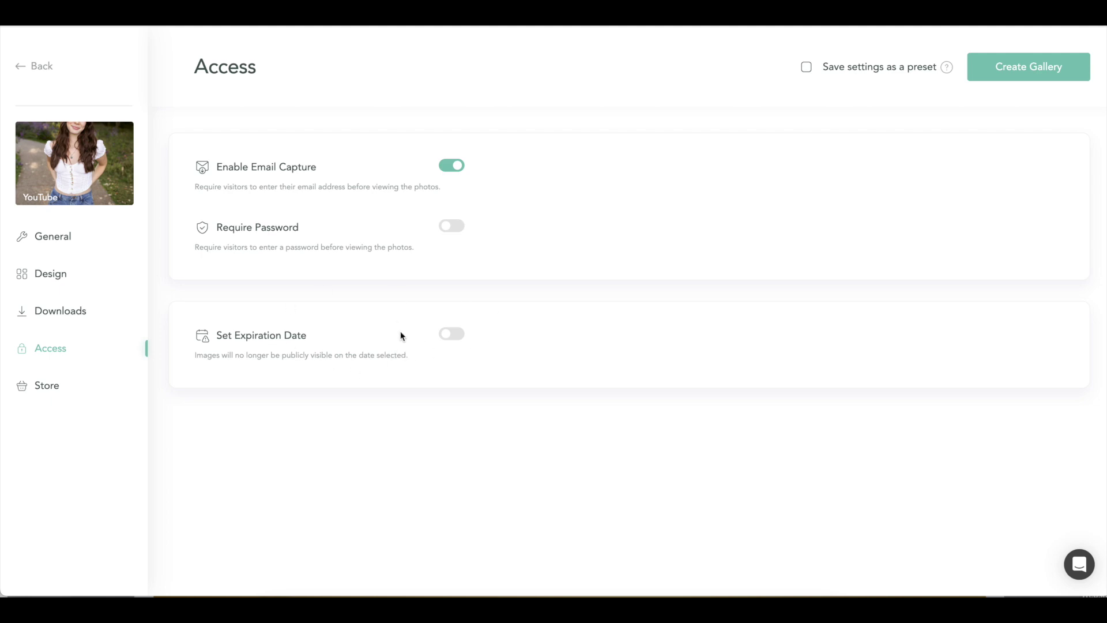
Move from the gallery's Access options to its Store settings.
click(46, 385)
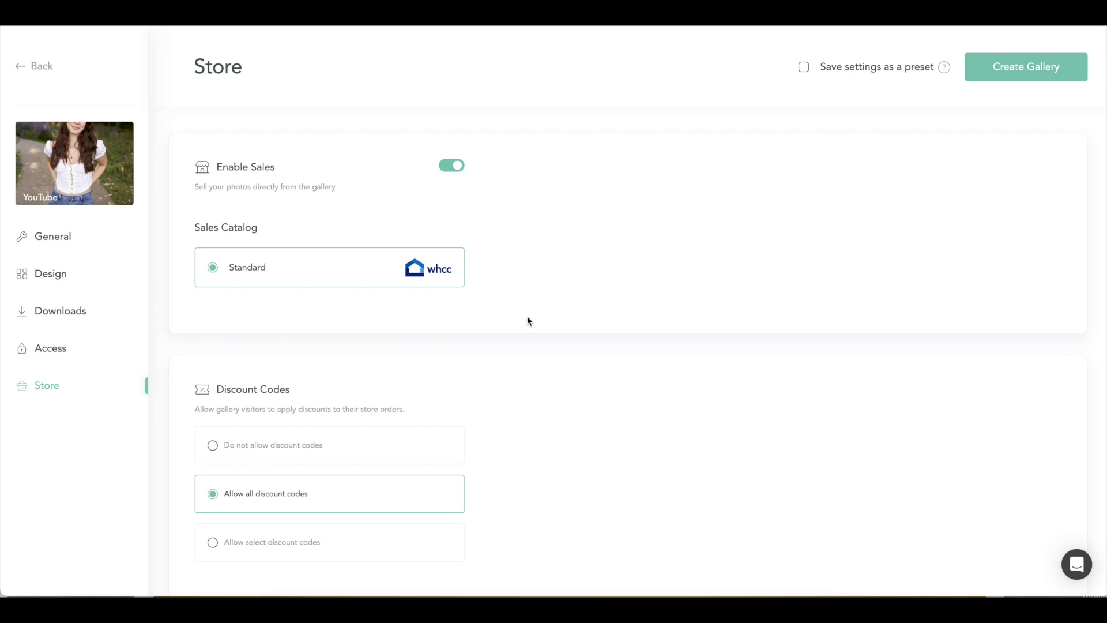
Switch on the Display Sales Banner toggle in the gallery Store settings.
scroll(529, 320, down, 3)
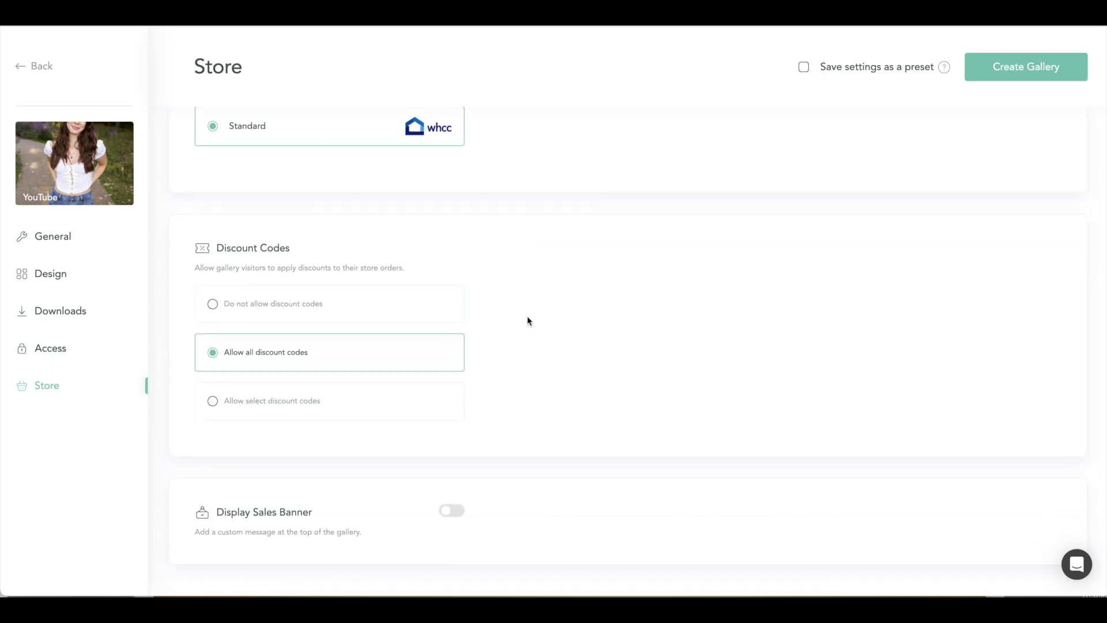
scroll(527, 321, up, 3)
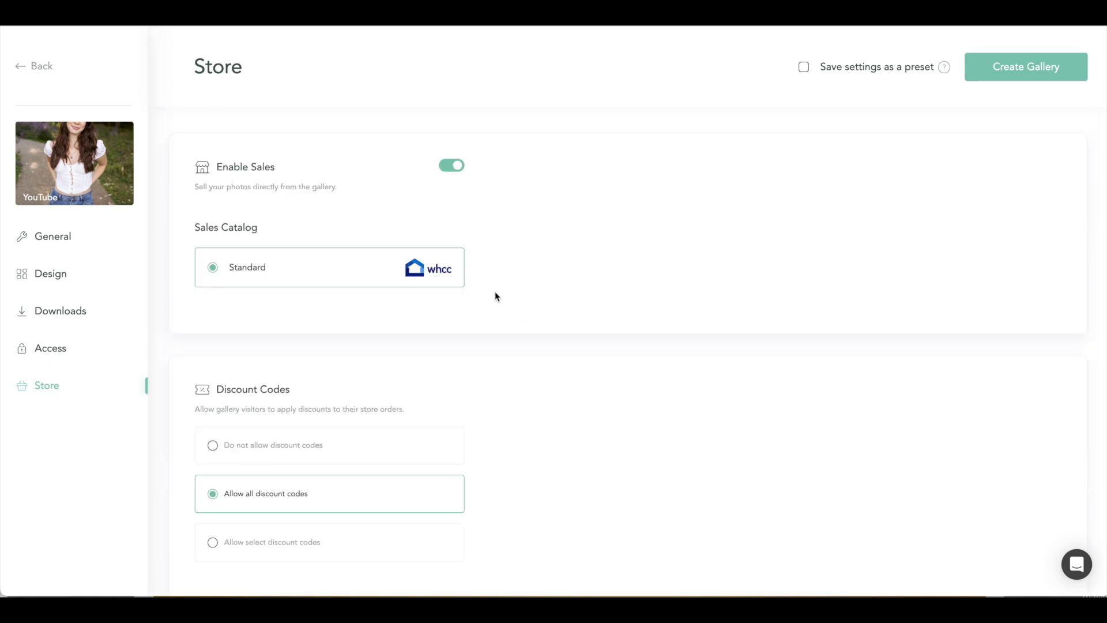
scroll(495, 293, down, 2)
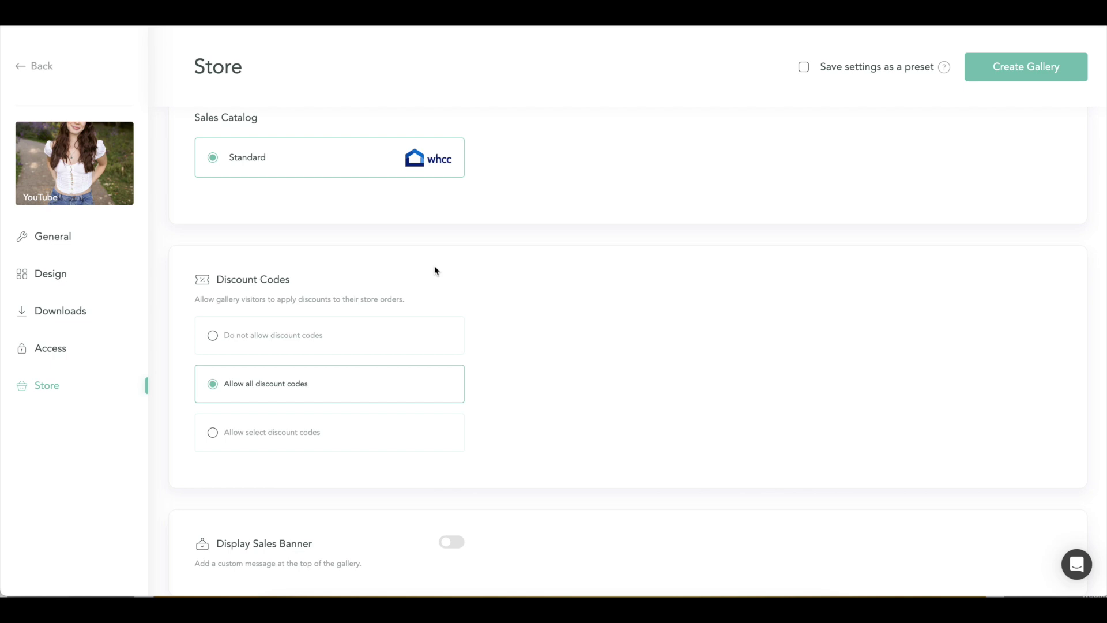
scroll(434, 269, down, 1)
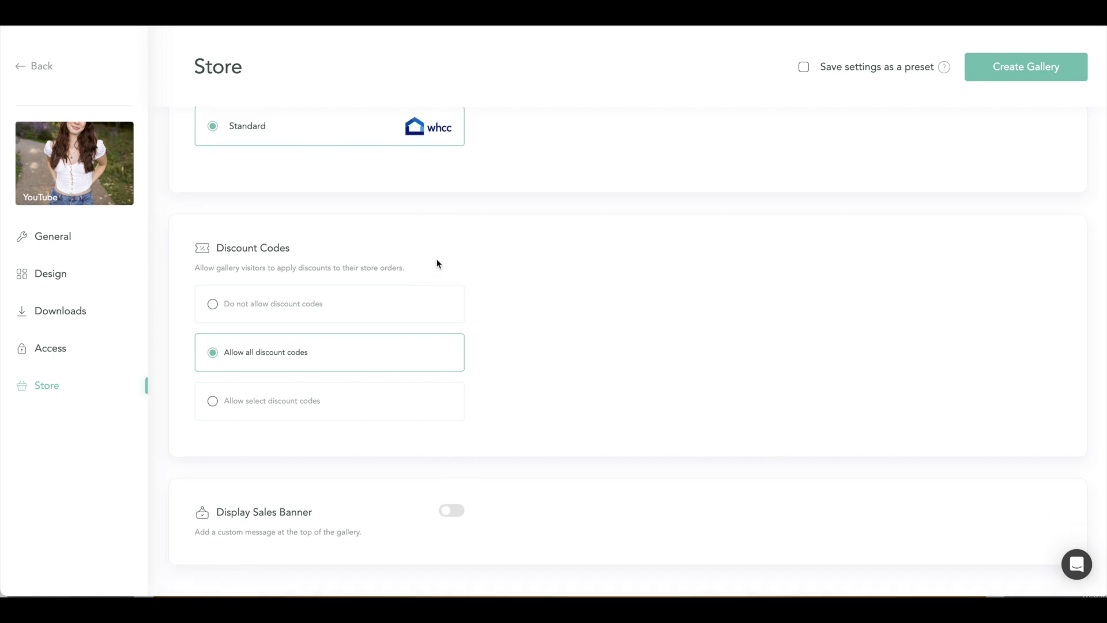
click(452, 511)
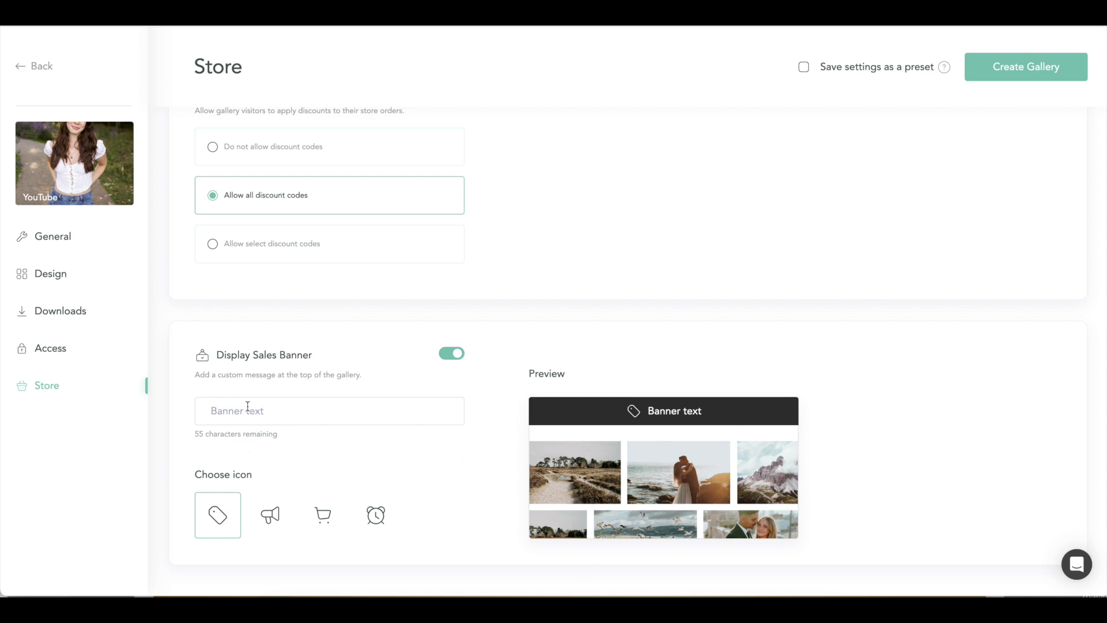
click(263, 409)
Set the banner text to '20% off for two weeks only!' with the megaphone icon.
click(432, 436)
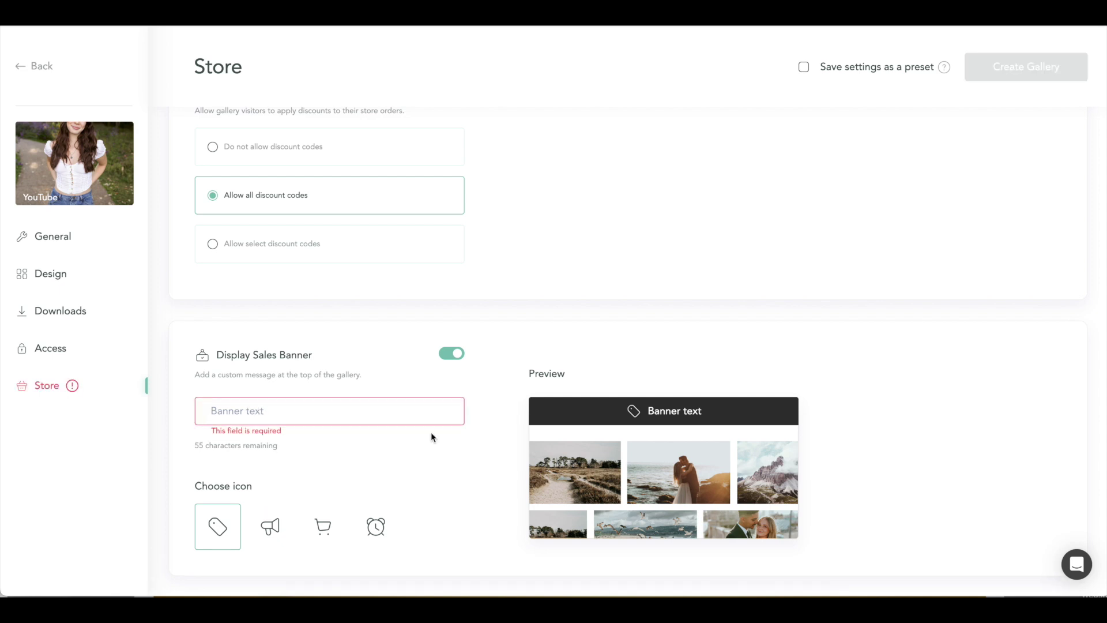
text(20% off for )
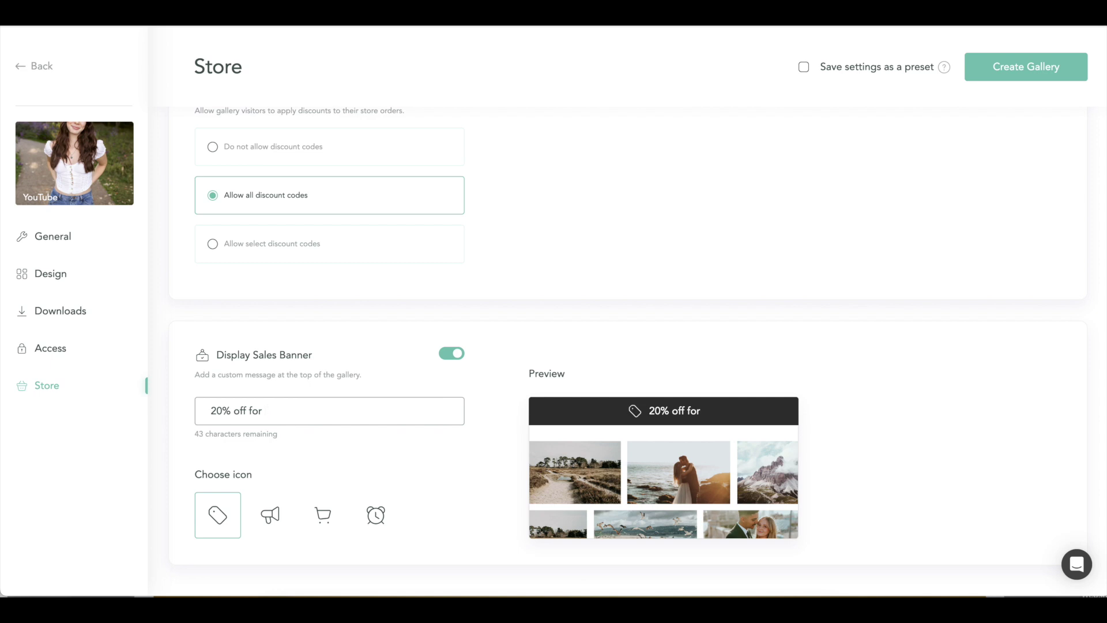
text(two weeks only!)
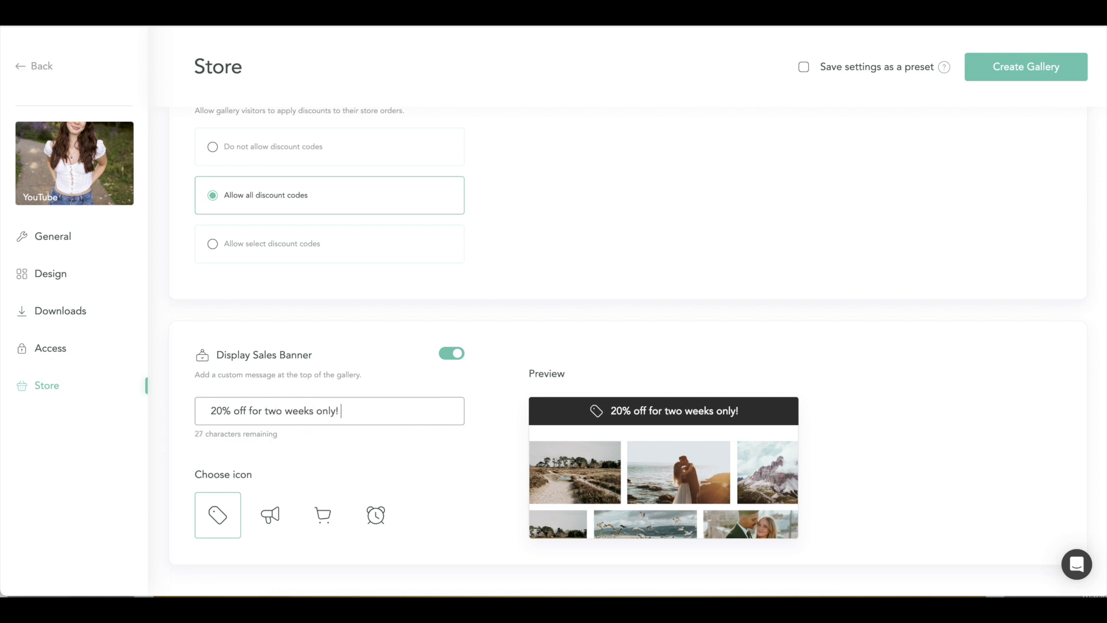
click(268, 518)
click(322, 518)
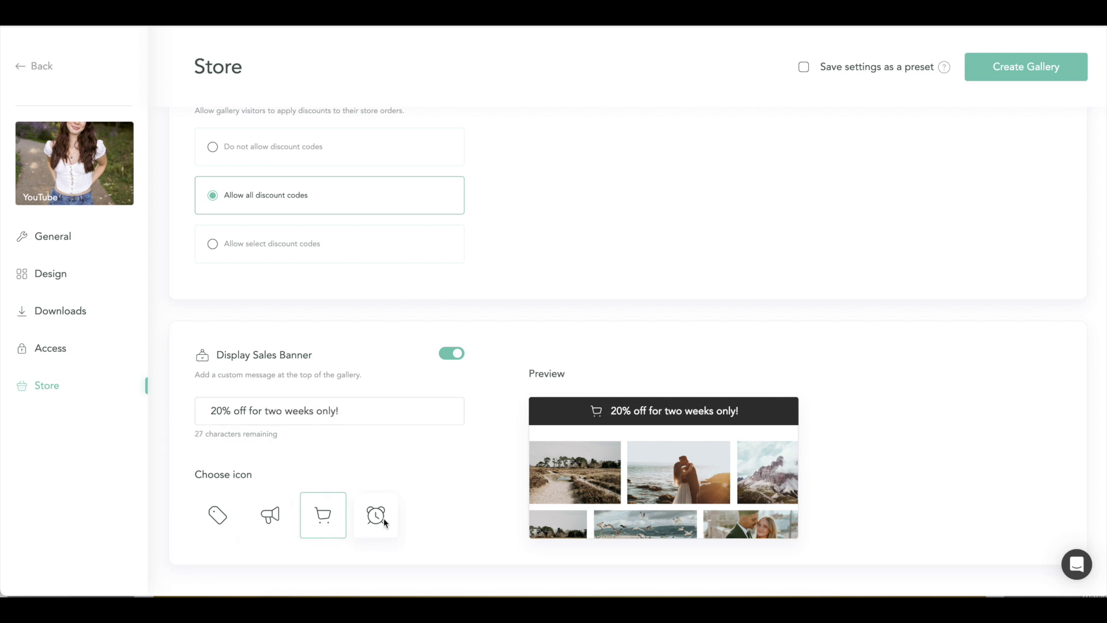
click(385, 521)
click(271, 519)
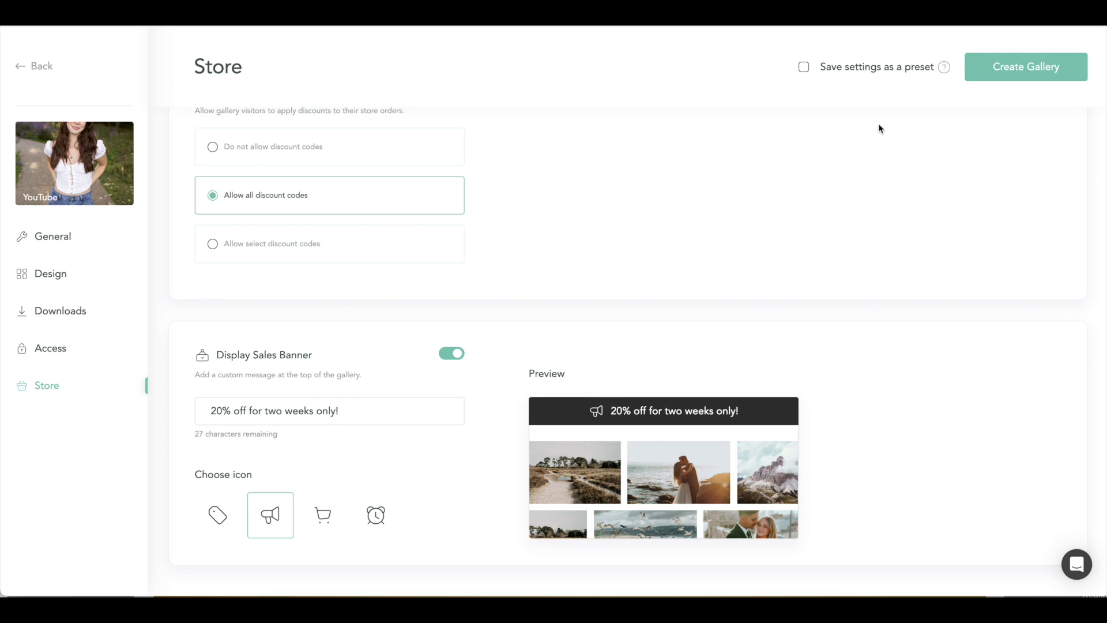
click(1014, 66)
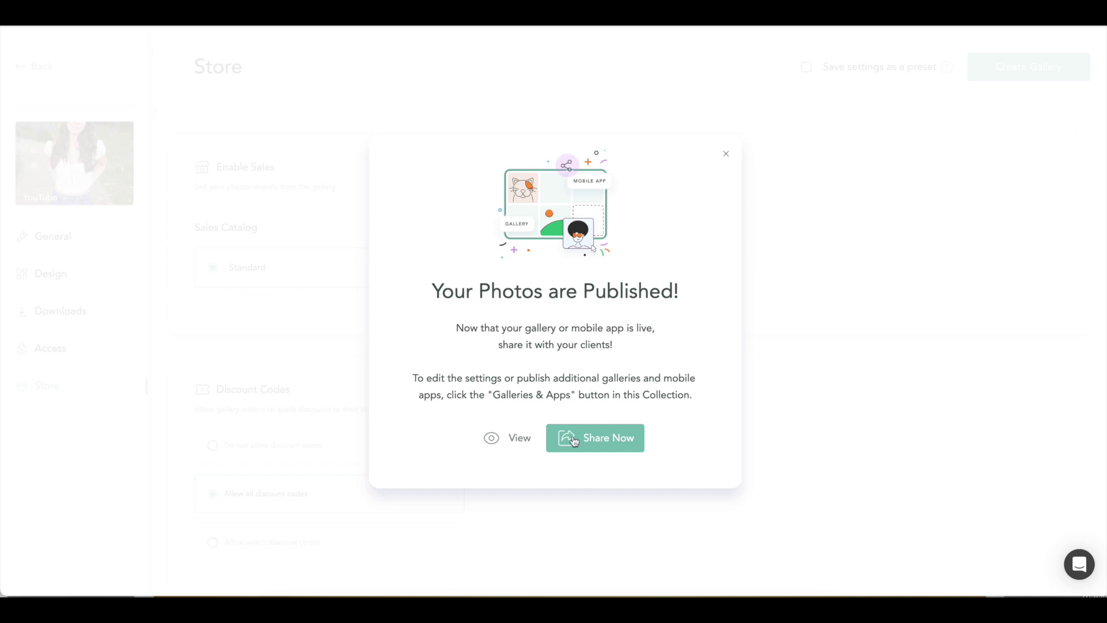
Preview the YouTube gallery's client-facing shop, showing the '20% off for two weeks only!' banner.
click(592, 435)
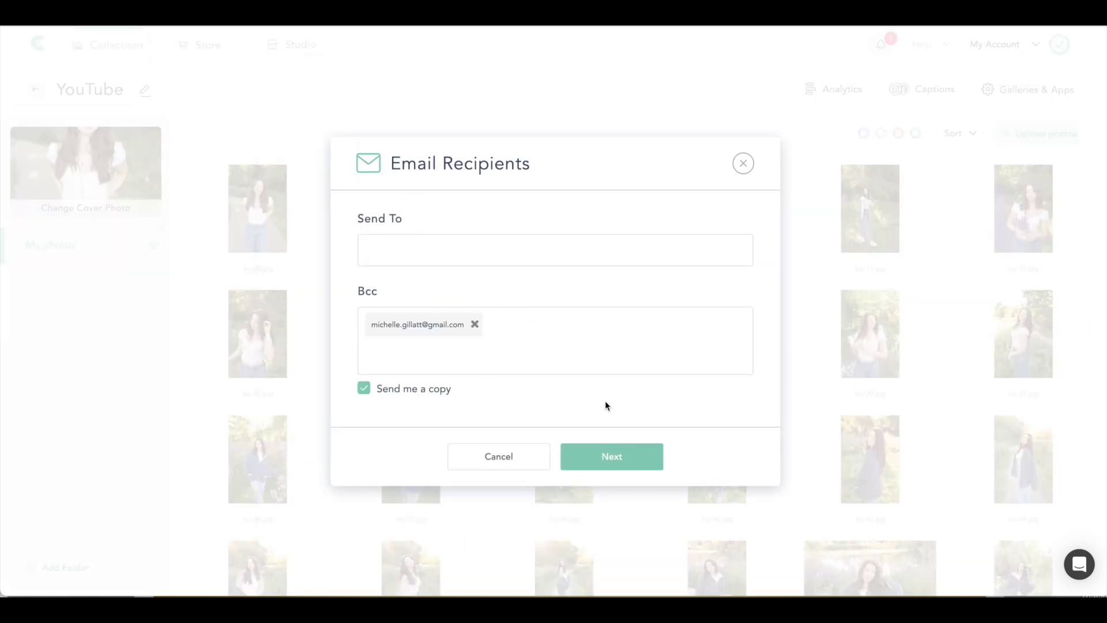
click(743, 165)
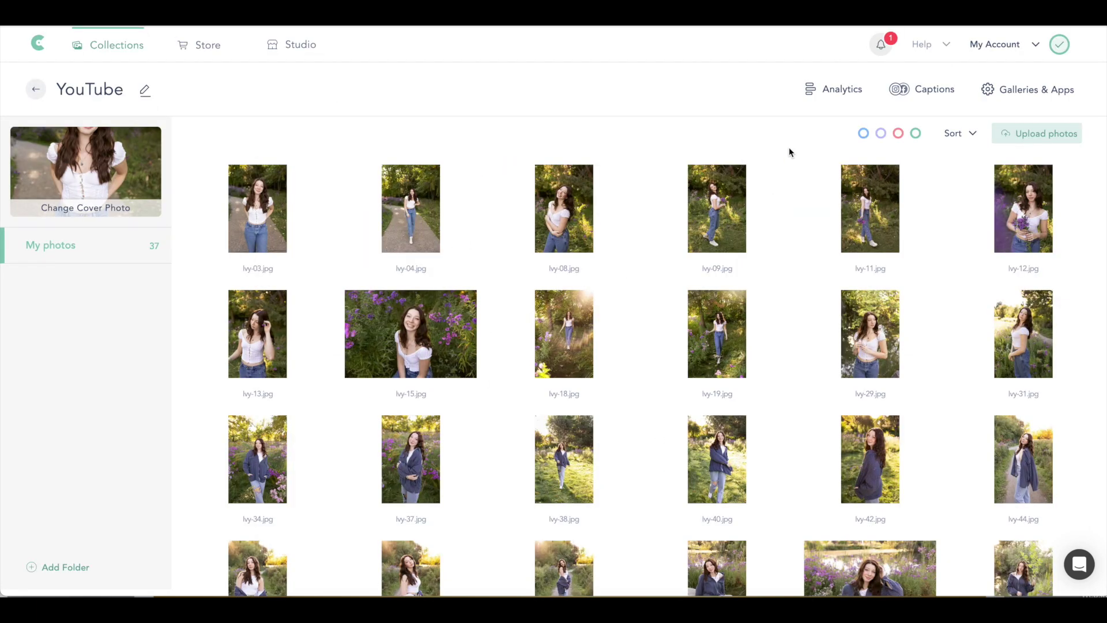
click(1035, 90)
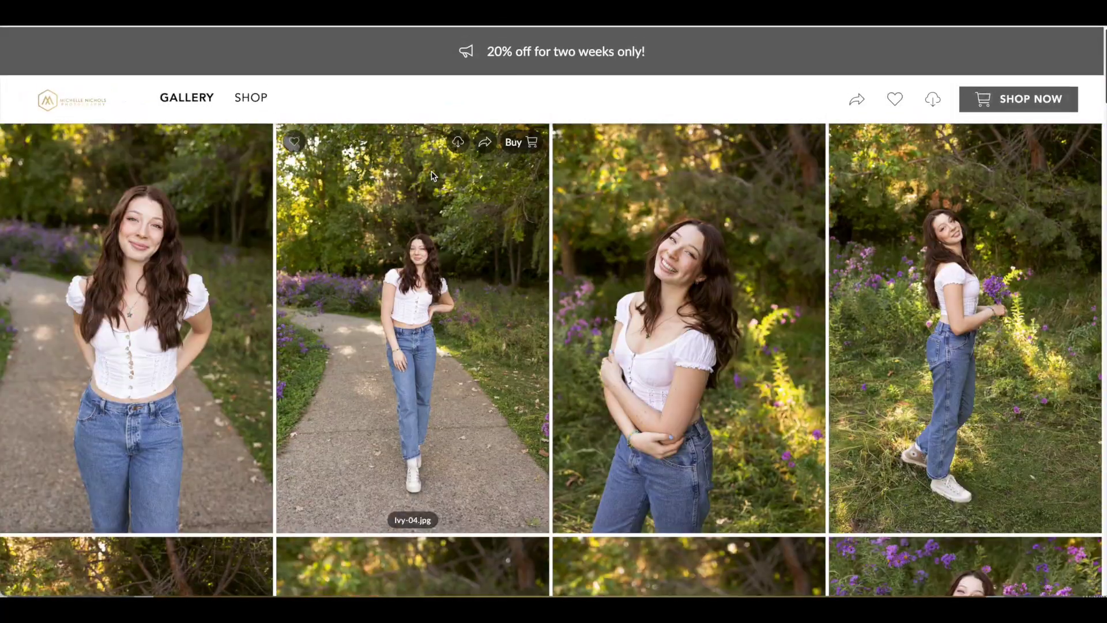
click(257, 105)
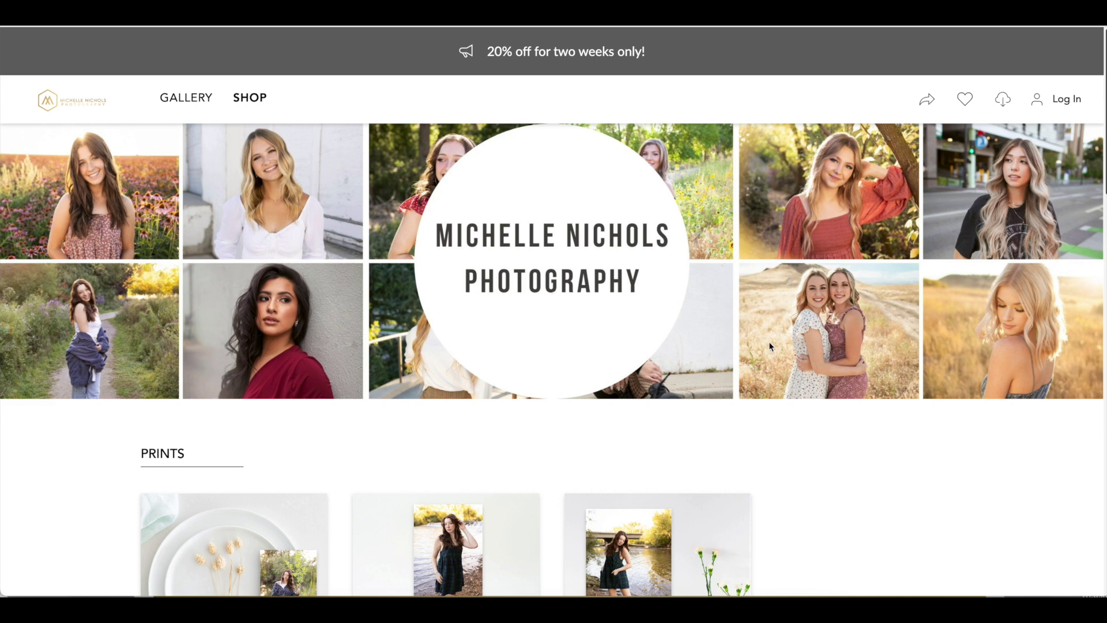
Browse the shop's Prints and Wall Art, then open the Print product for Ivy-03.
scroll(745, 387, down, 1)
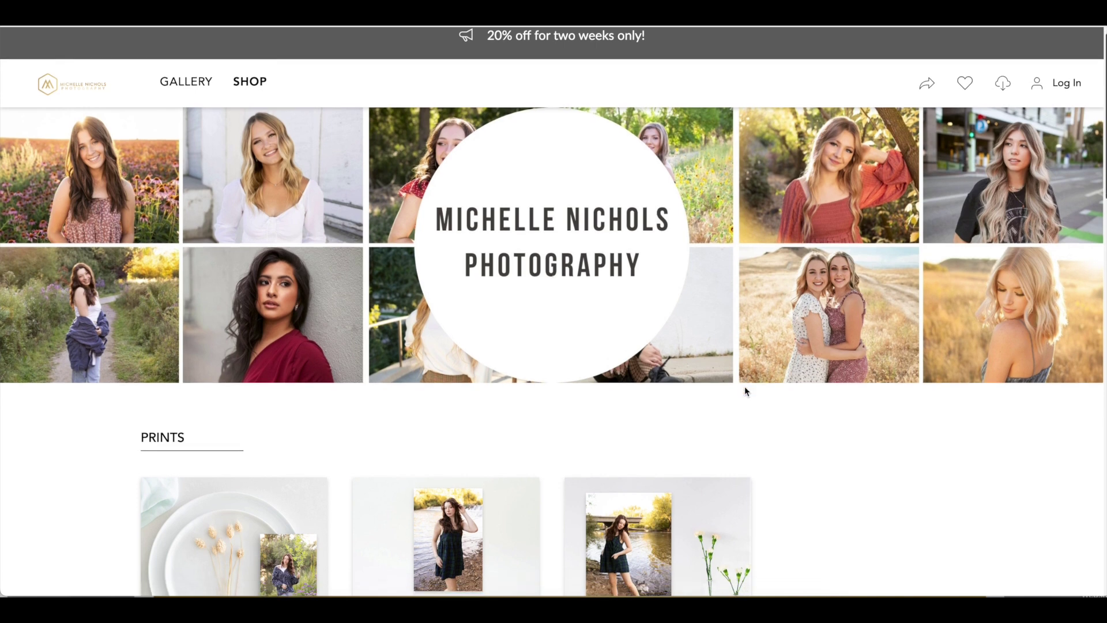
scroll(652, 312, down, 3)
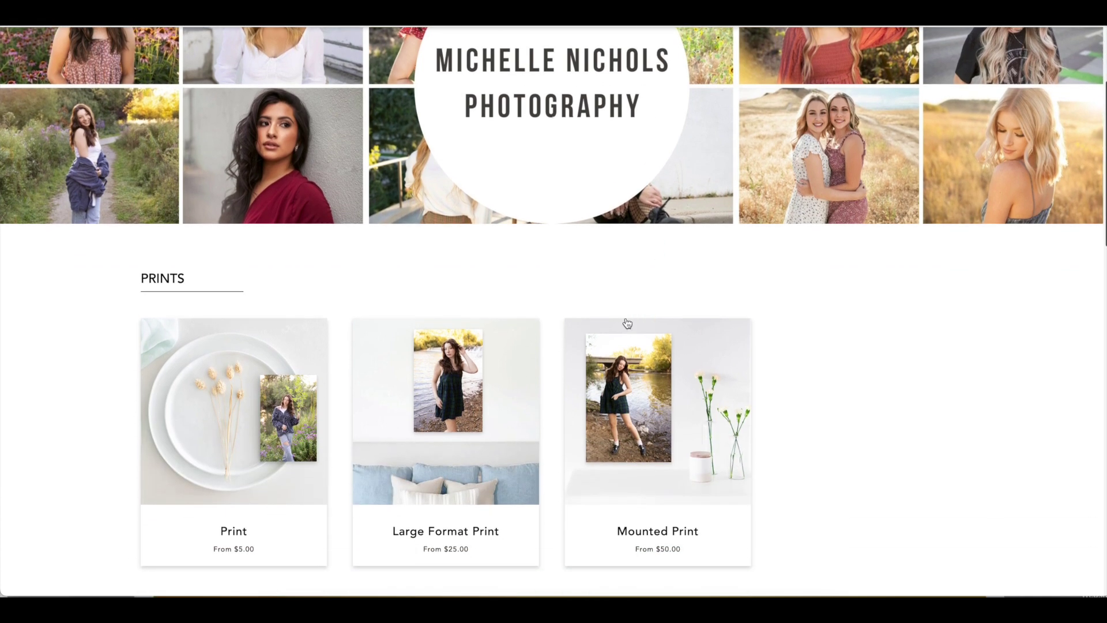
scroll(623, 325, down, 2)
scroll(622, 327, down, 3)
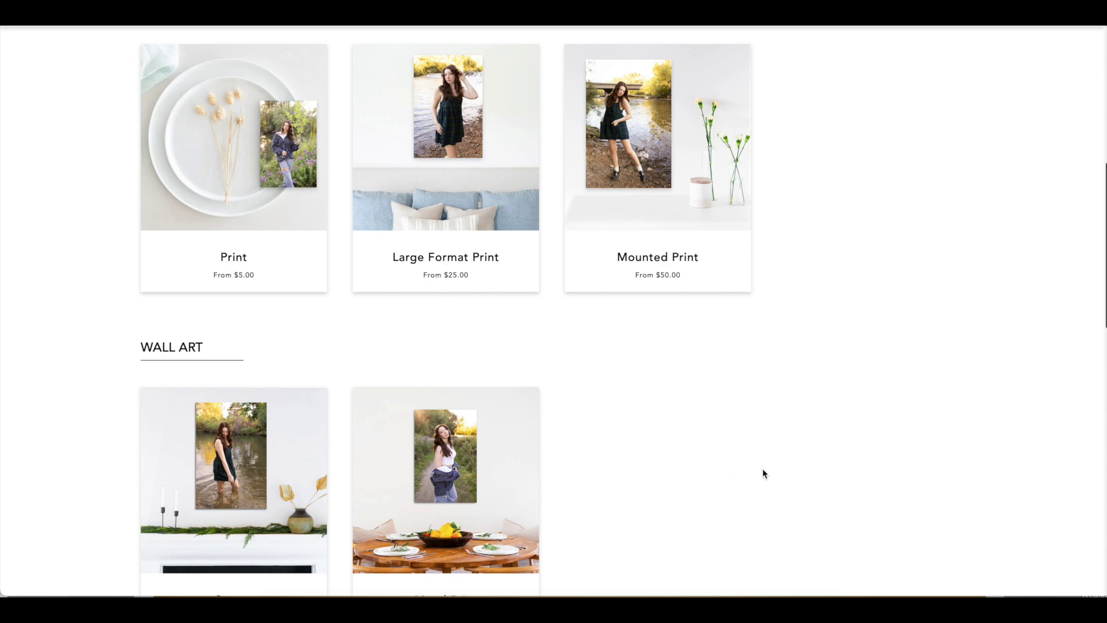
scroll(760, 473, up, 2)
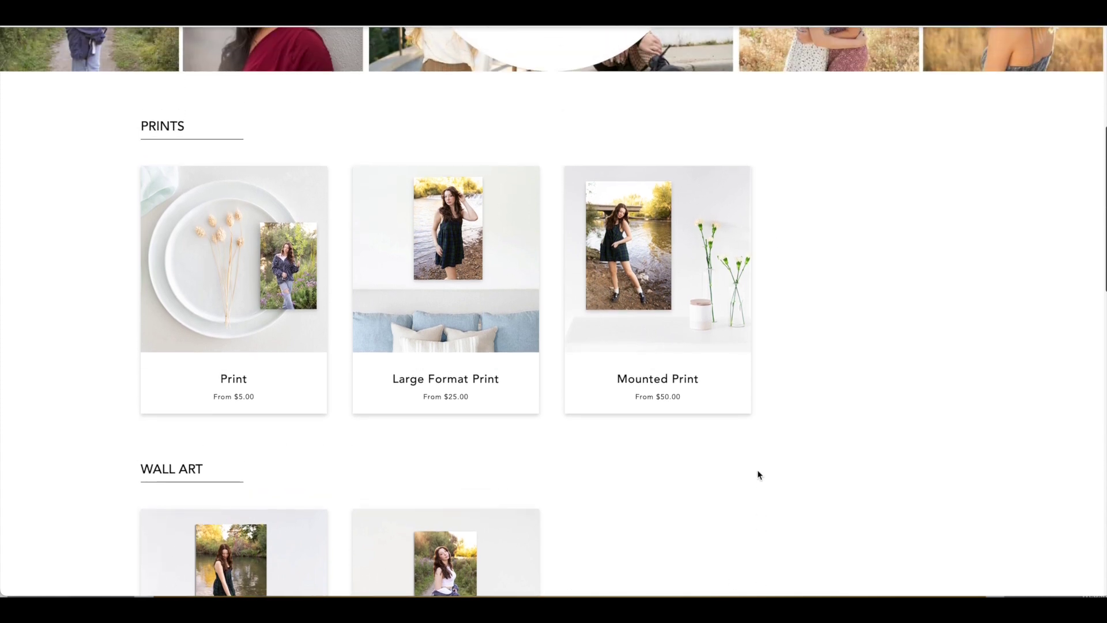
scroll(732, 451, down, 2)
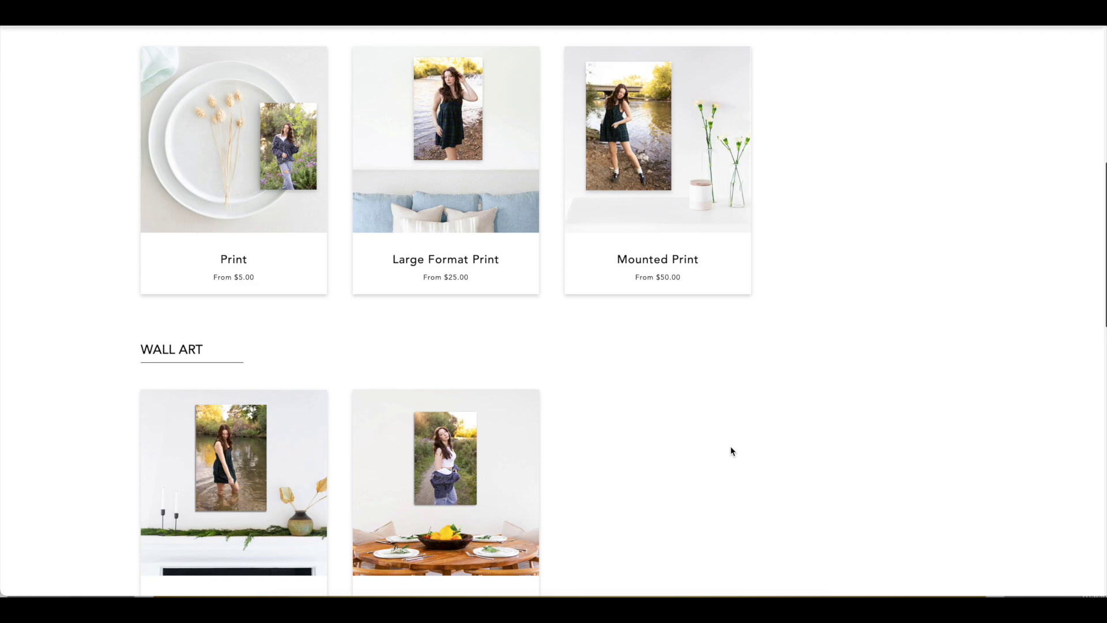
scroll(732, 451, up, 1)
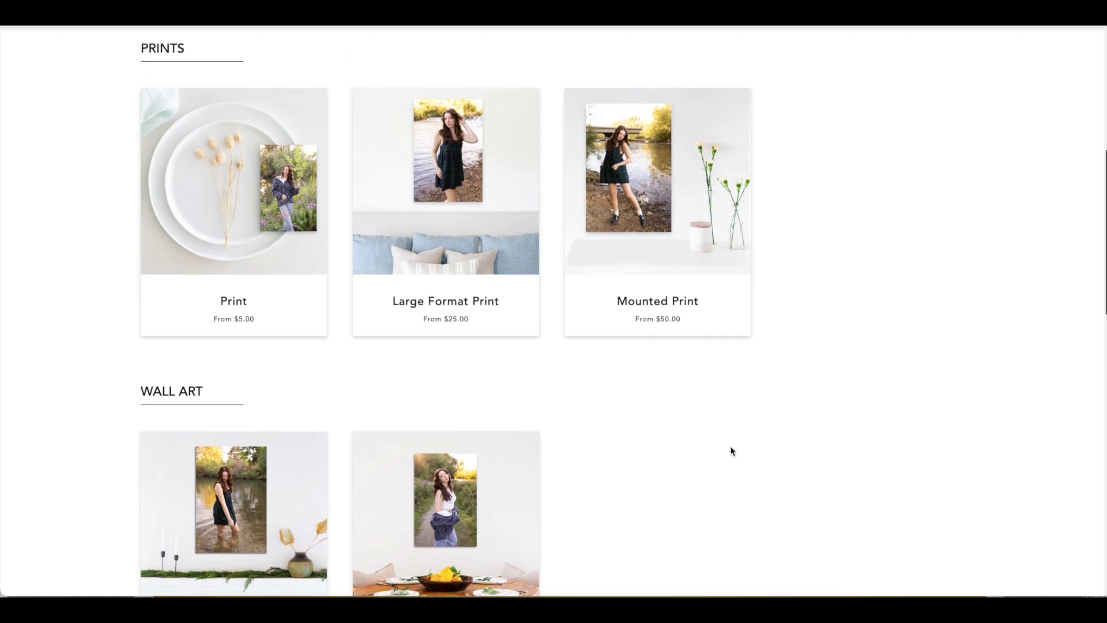
click(240, 158)
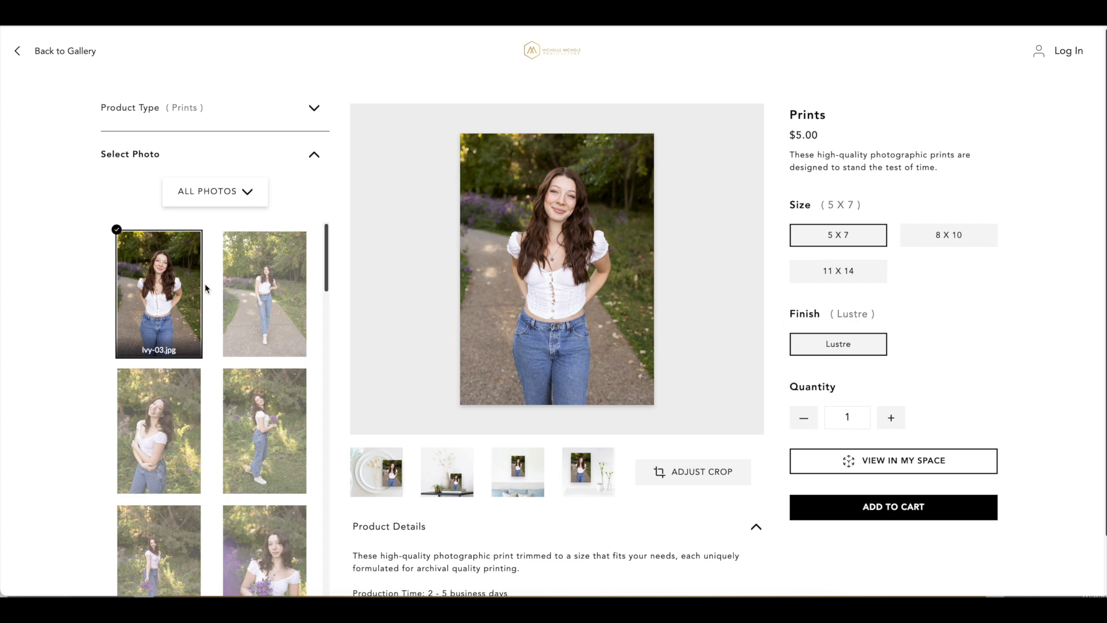
Compare 8 X 10, 11 X 14 and 5 X 7, choose 11 X 14 at $25.00, and open the crop editor.
scroll(206, 346, down, 2)
scroll(203, 368, down, 1)
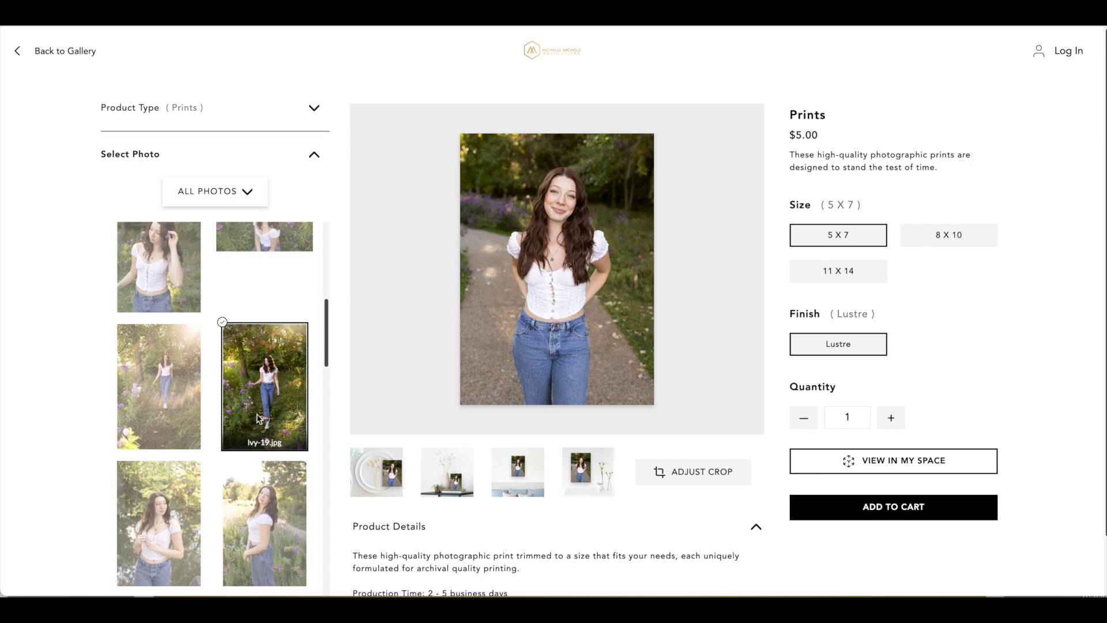
scroll(257, 418, up, 3)
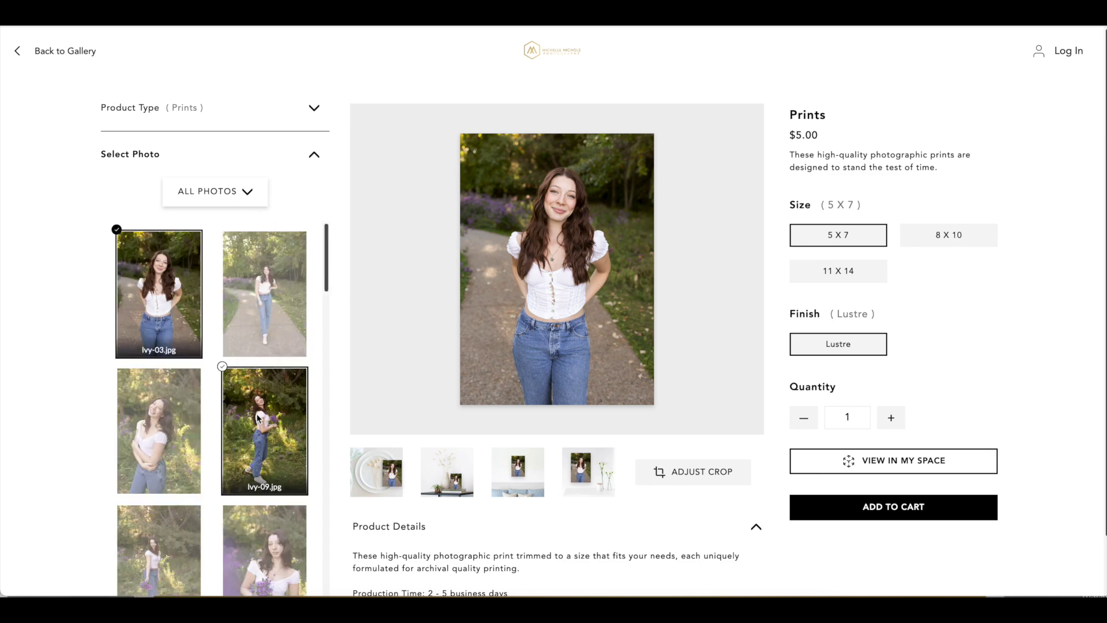
click(945, 235)
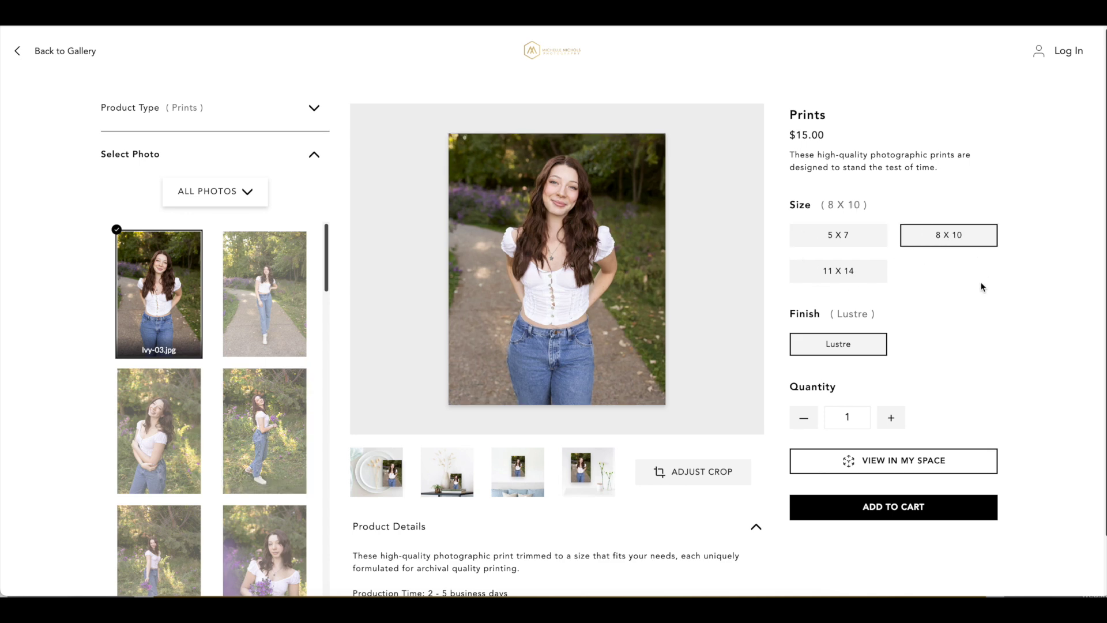
click(844, 272)
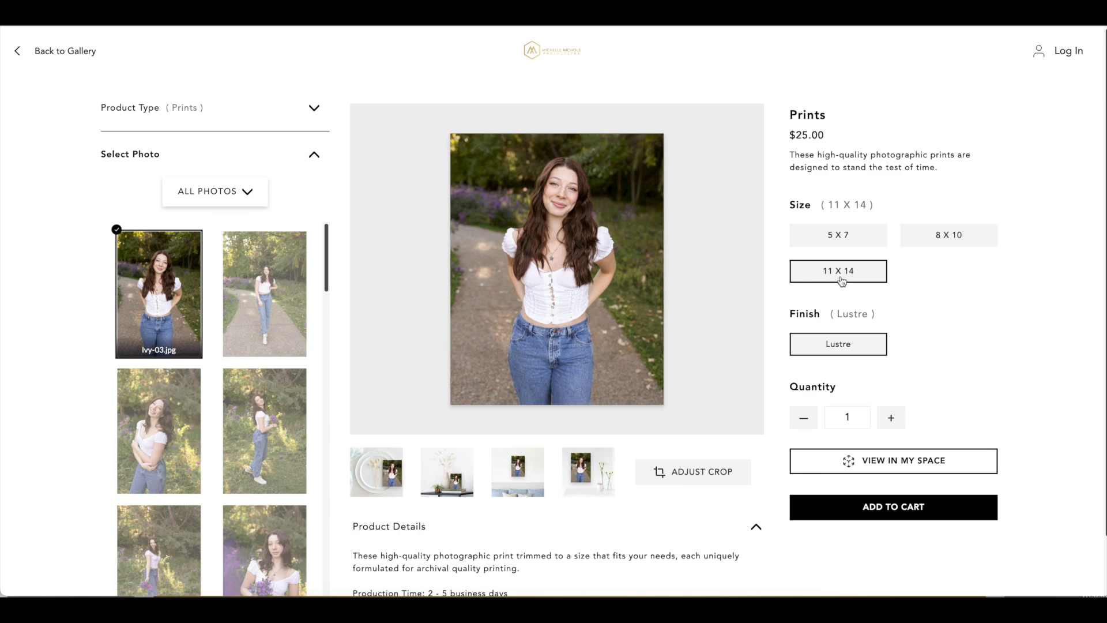
click(821, 238)
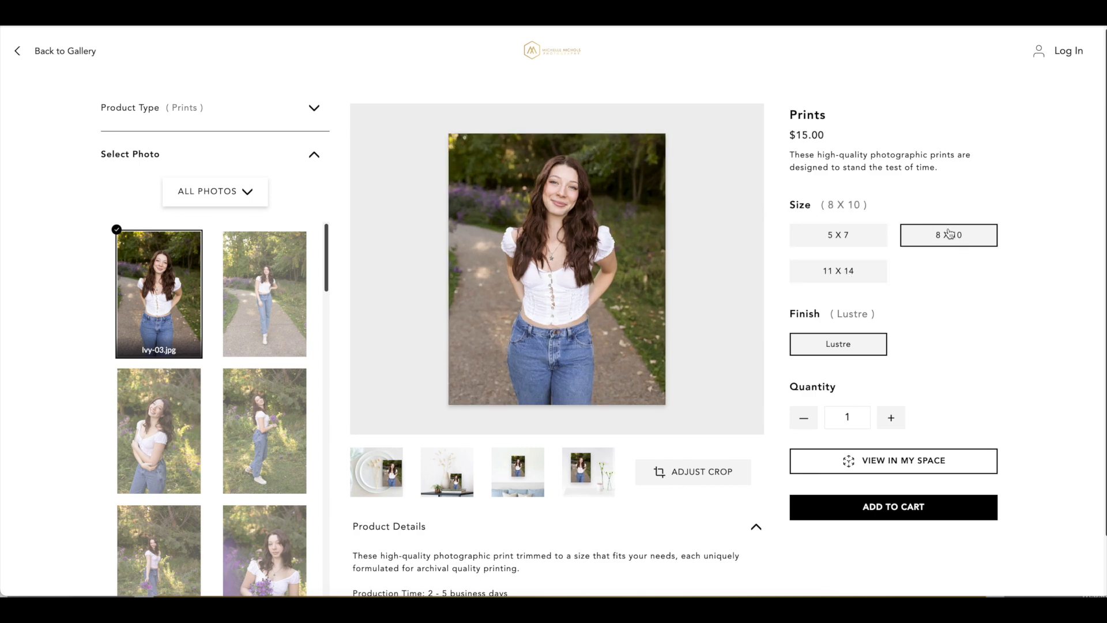
click(847, 275)
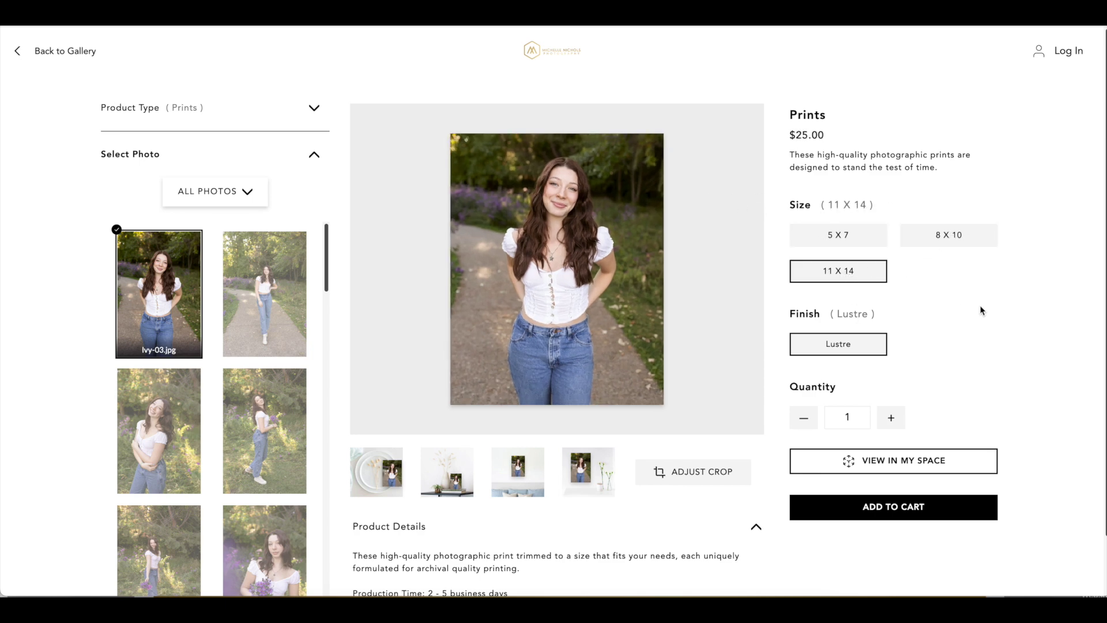
click(698, 480)
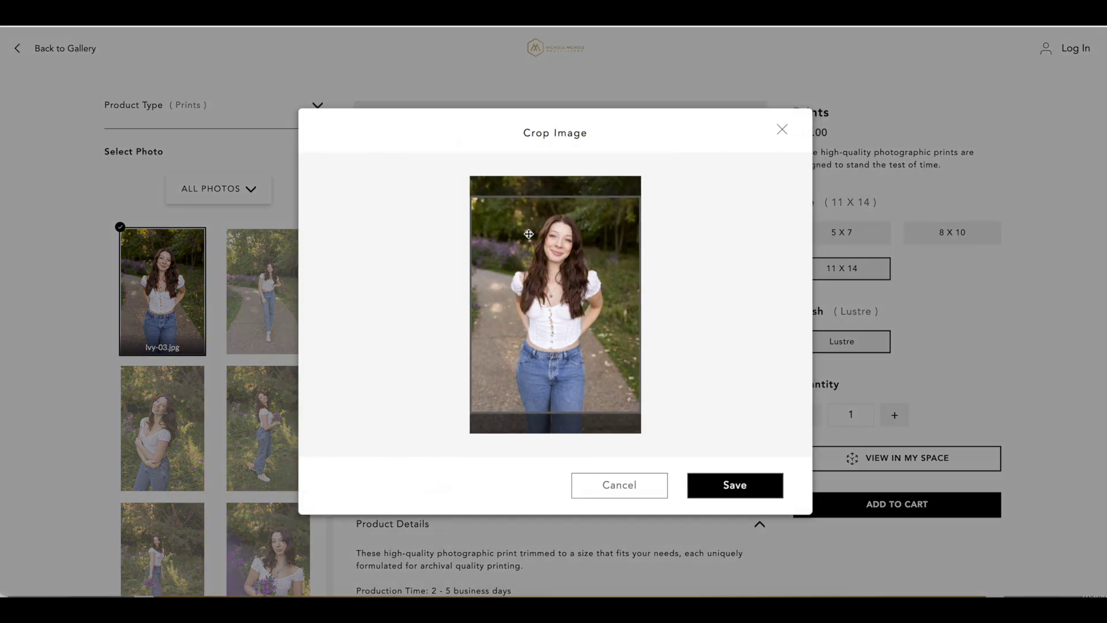
Move the Ivy-03 crop frame slightly upward and save the 11 X 14 crop.
mouse_move(529, 234)
mouse_down()
mouse_move(529, 219)
mouse_move(529, 256)
mouse_move(528, 228)
mouse_up()
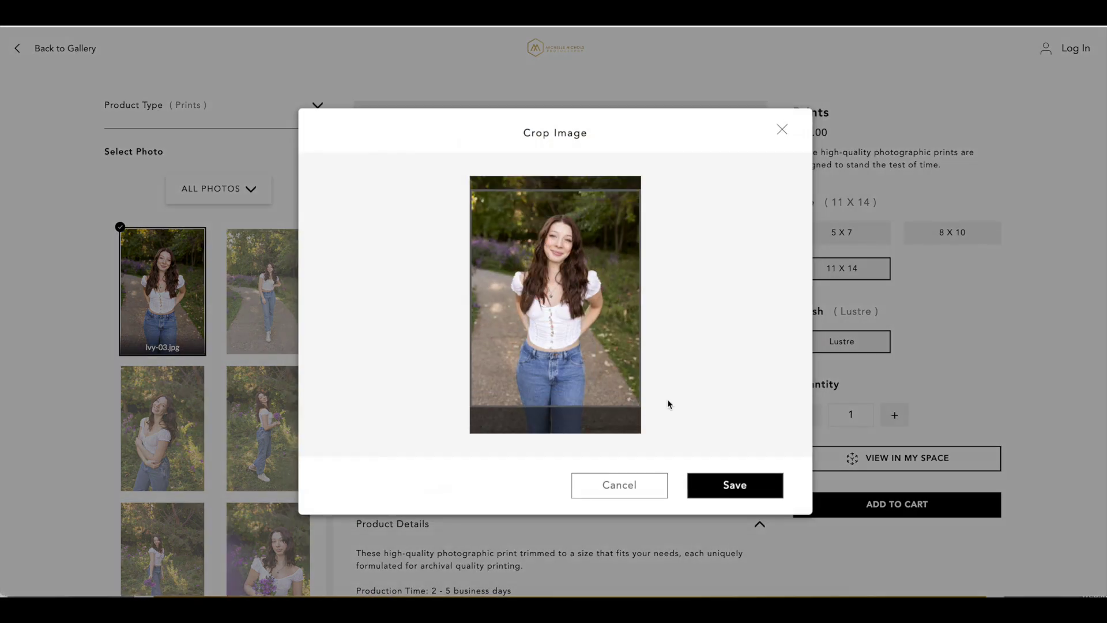
click(759, 485)
scroll(807, 415, down, 1)
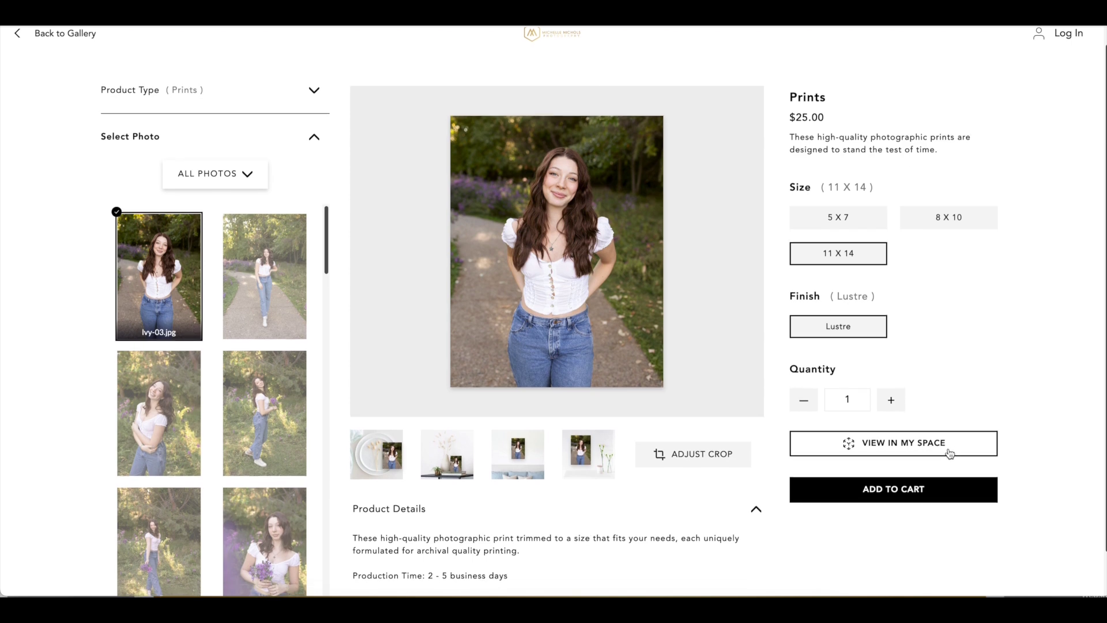
scroll(949, 452, down, 1)
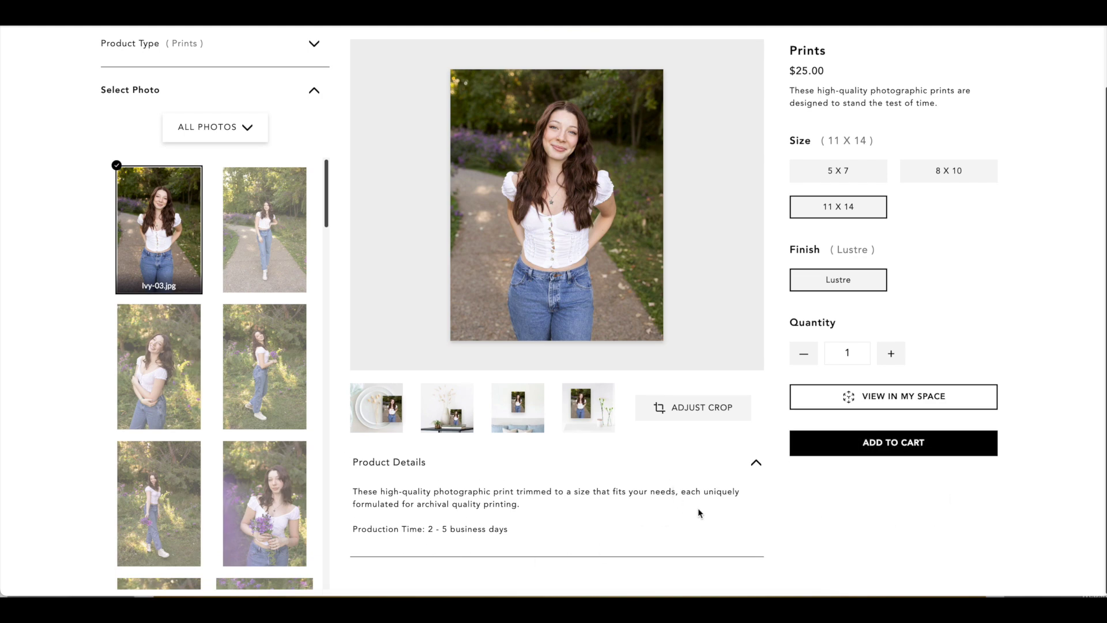
Switch the product type to Large Format Print, then to Mounted Print.
scroll(409, 415, up, 1)
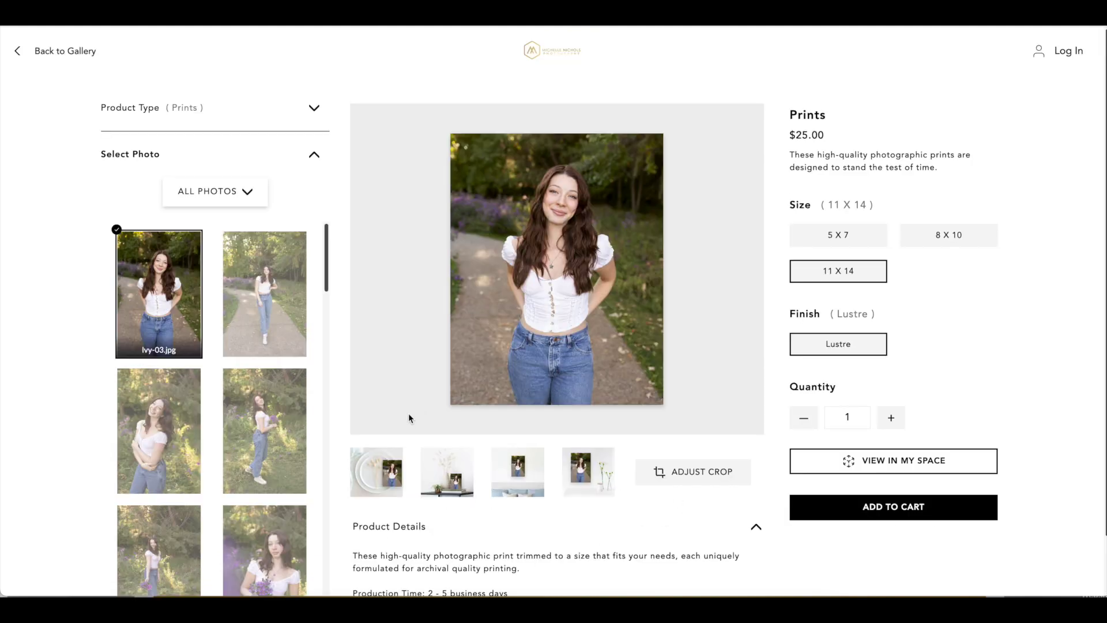
click(314, 108)
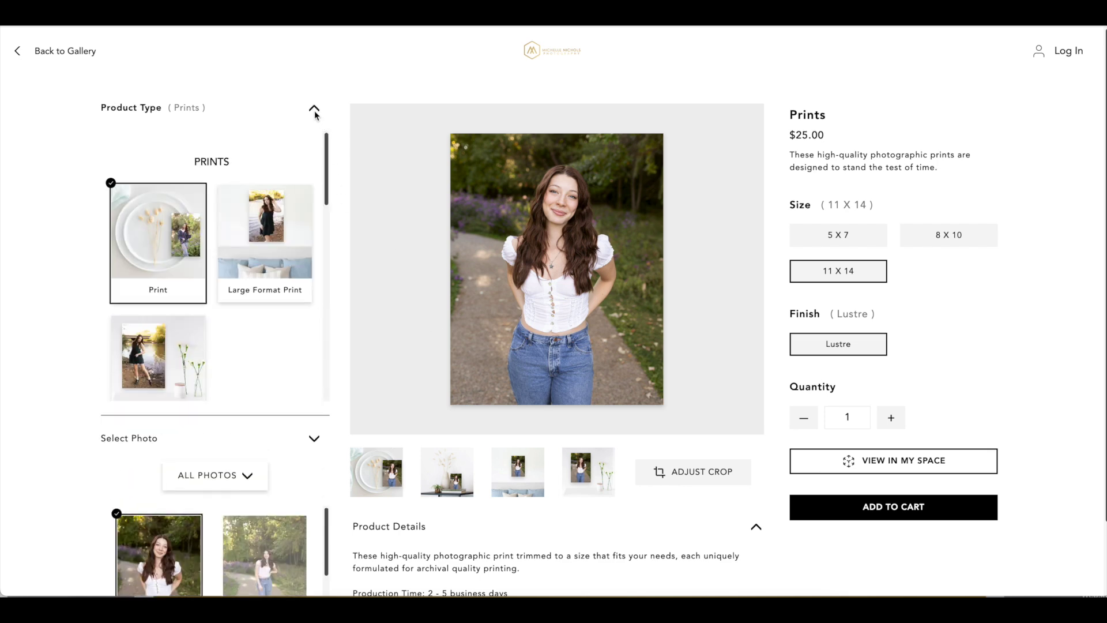
click(268, 231)
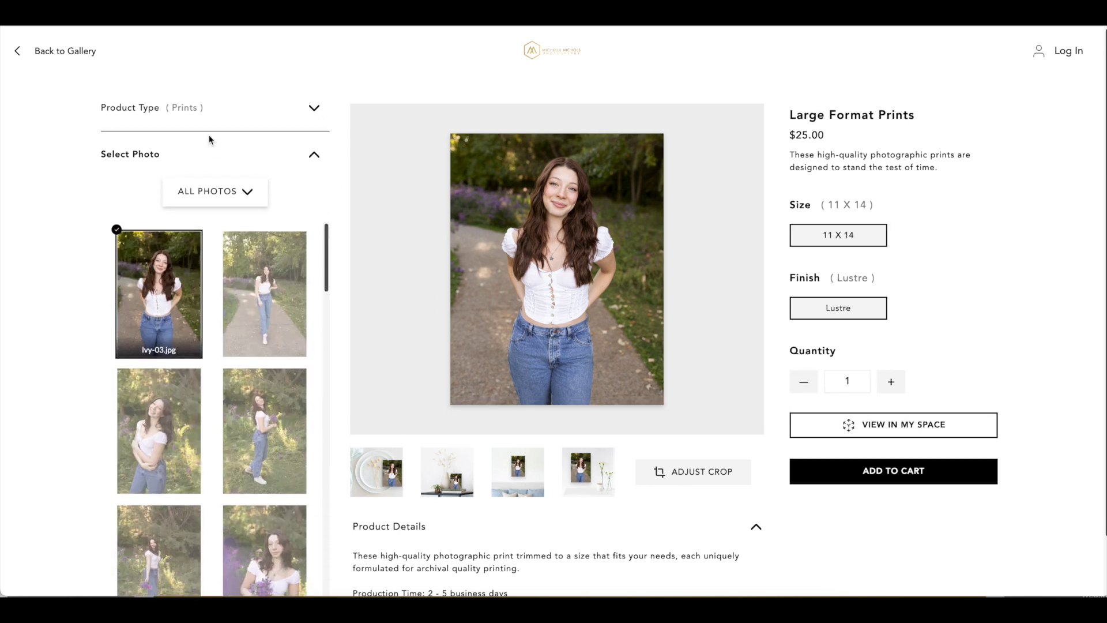
click(191, 114)
click(158, 358)
Choose Graduation Cards as the product, then go back to the gallery.
click(190, 110)
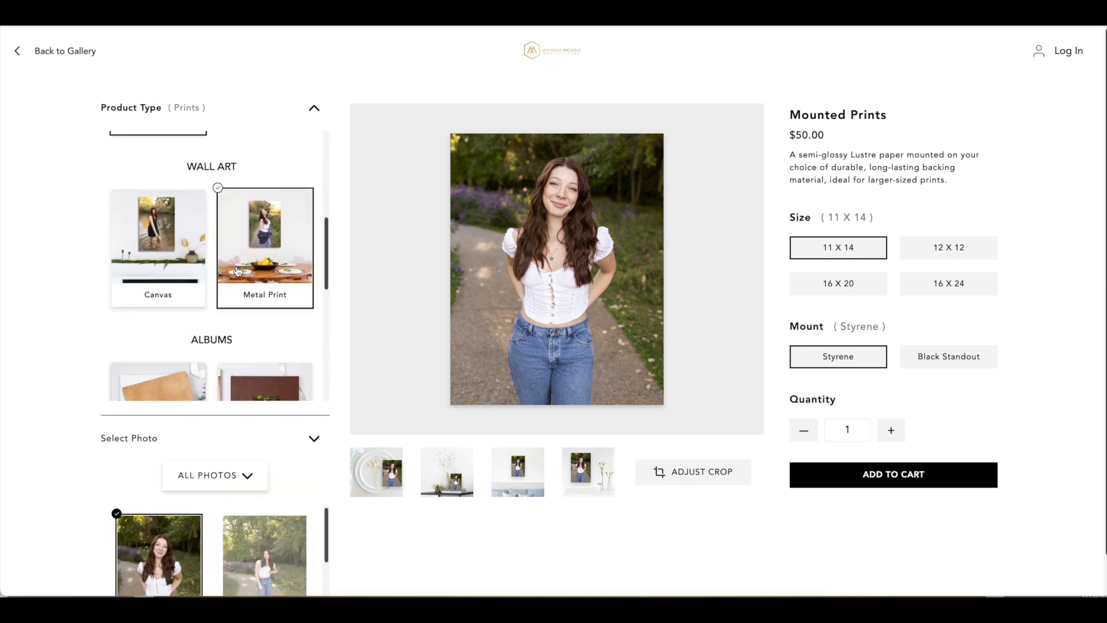
scroll(238, 271, down, 2)
scroll(237, 271, down, 5)
click(170, 309)
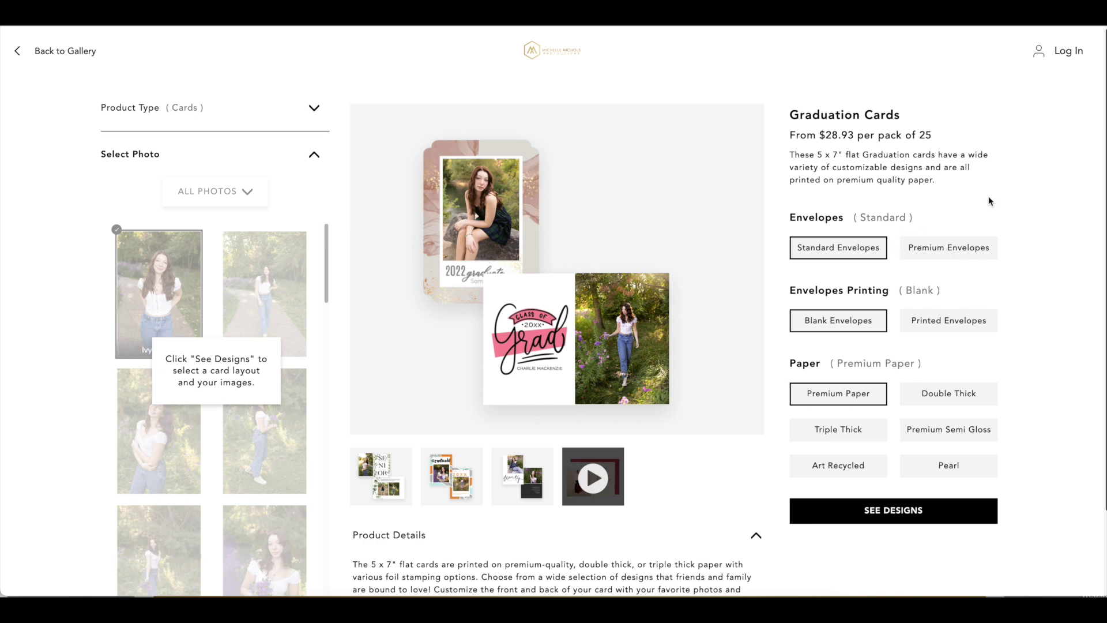
click(314, 108)
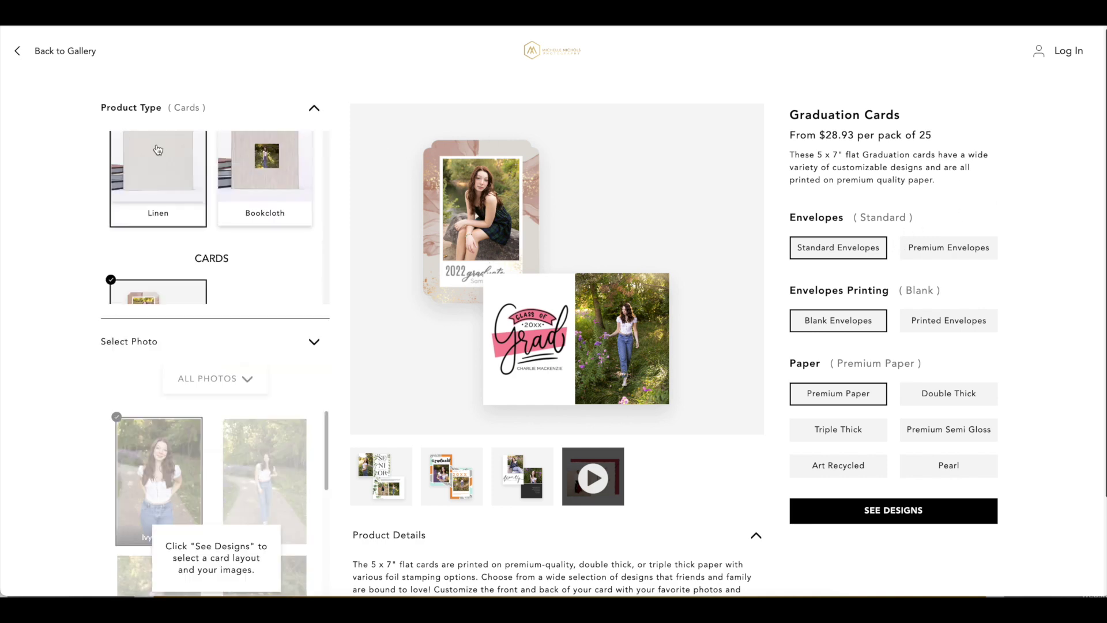
click(58, 55)
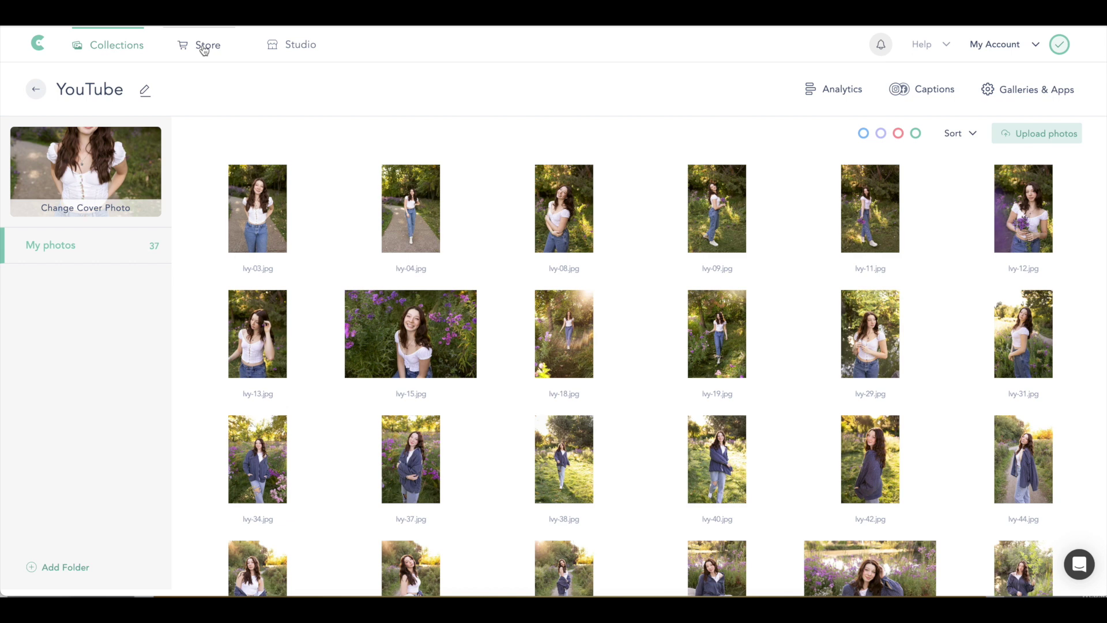
click(289, 52)
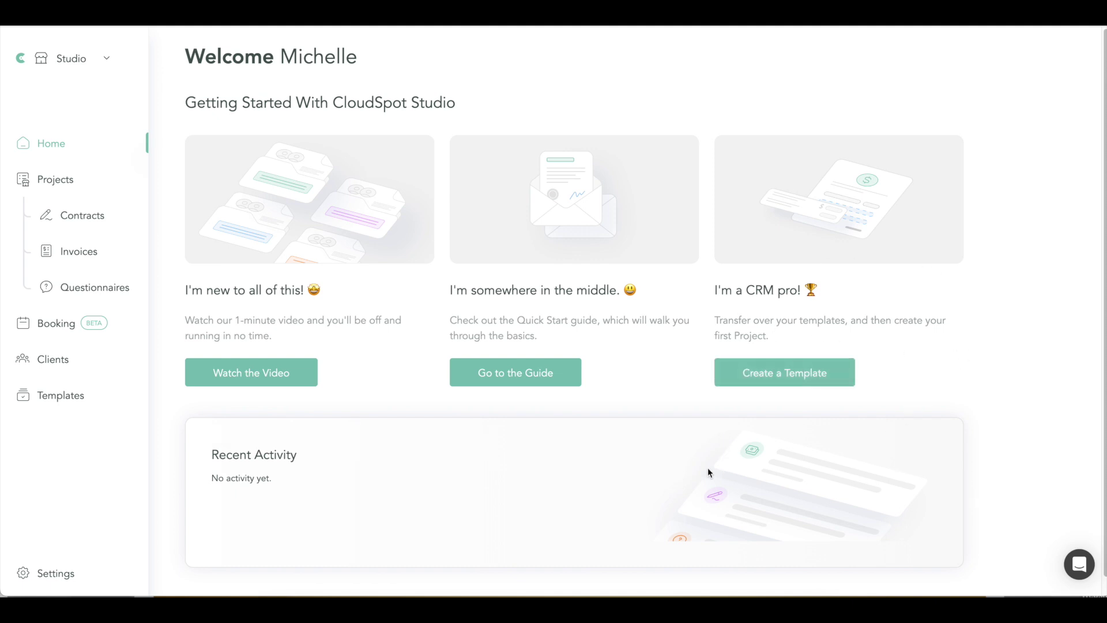
Go to the Studio Templates page with its Contracts section.
click(64, 397)
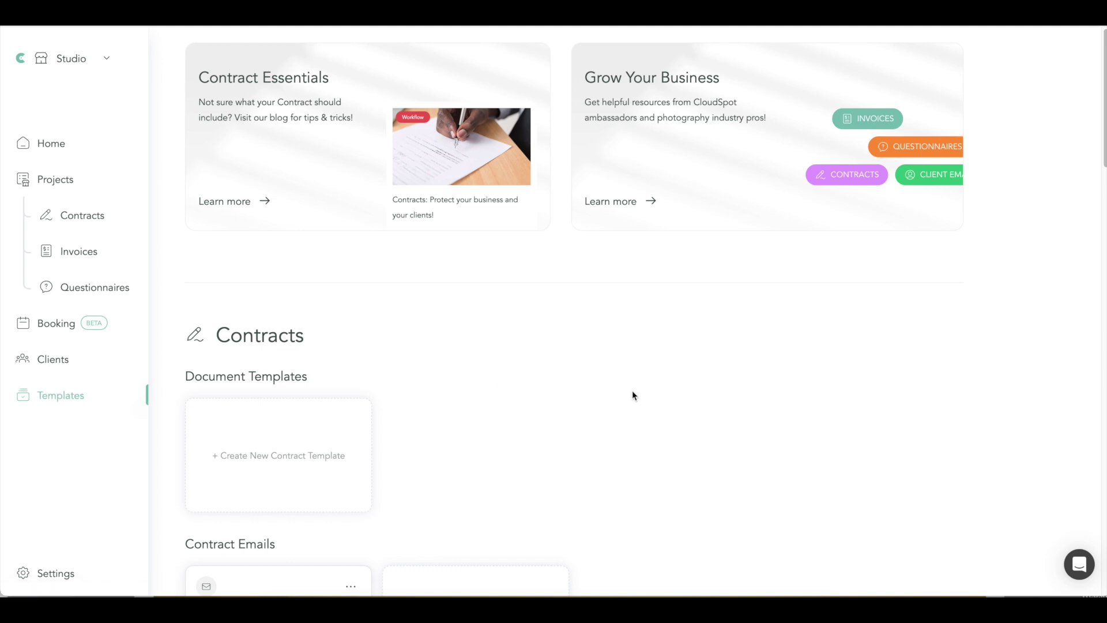
scroll(632, 393, down, 5)
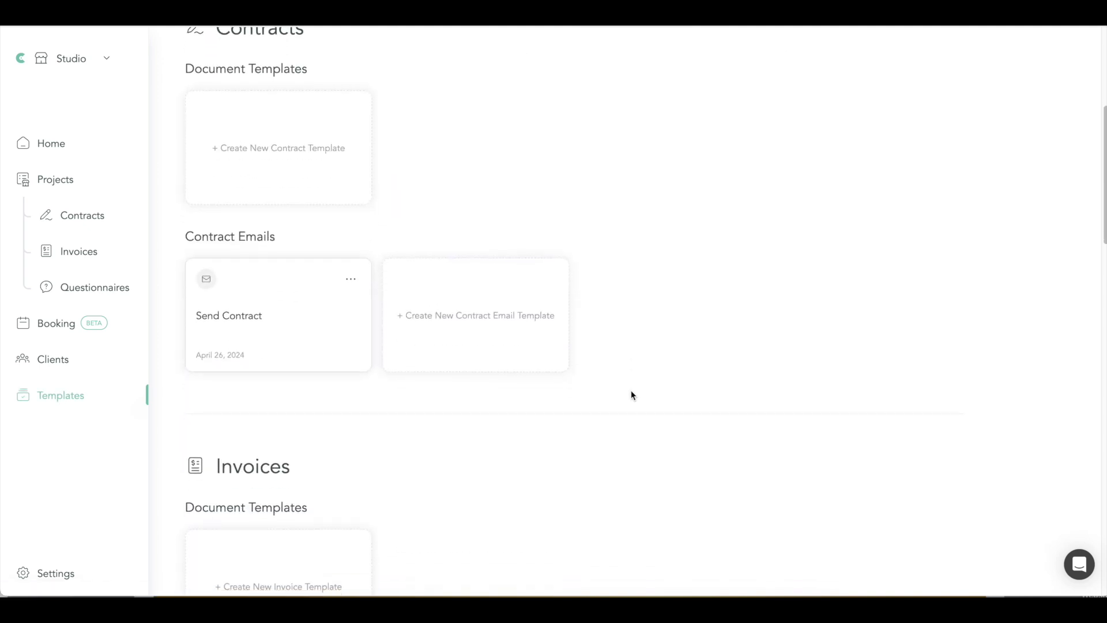
scroll(631, 396, down, 12)
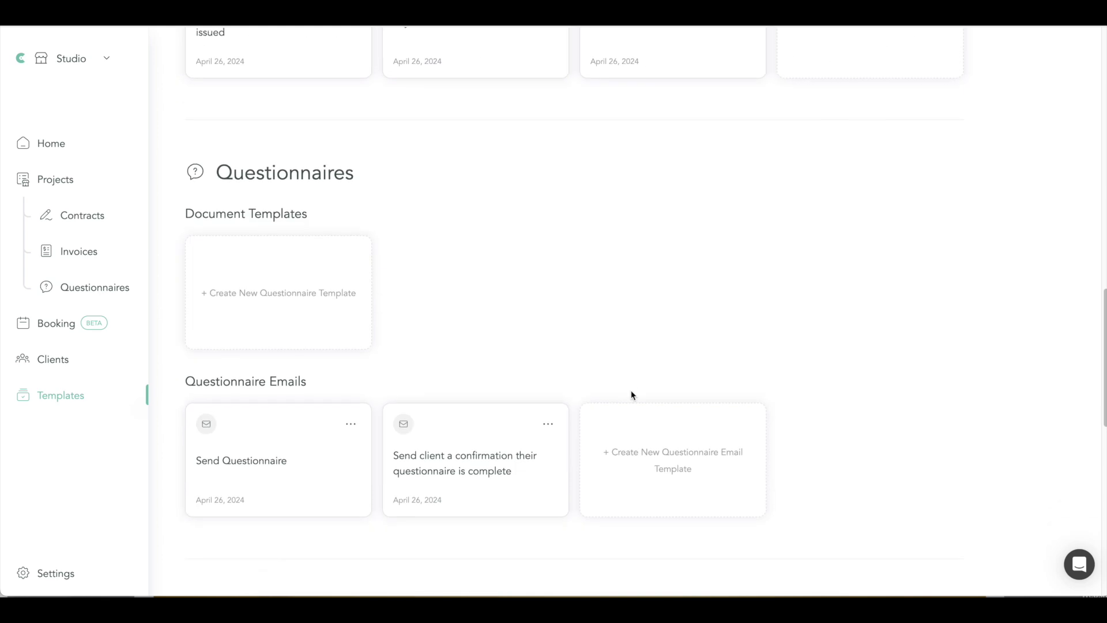
scroll(631, 394, down, 11)
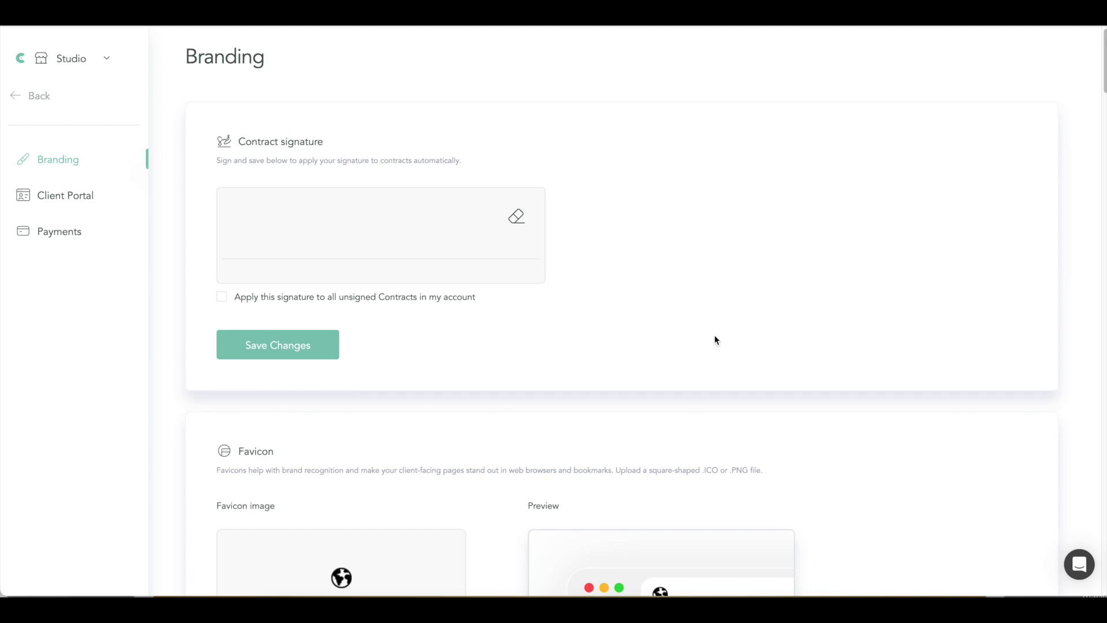
Scroll through Branding settings, then view the Client Portal and Payments settings pages.
scroll(591, 292, down, 15)
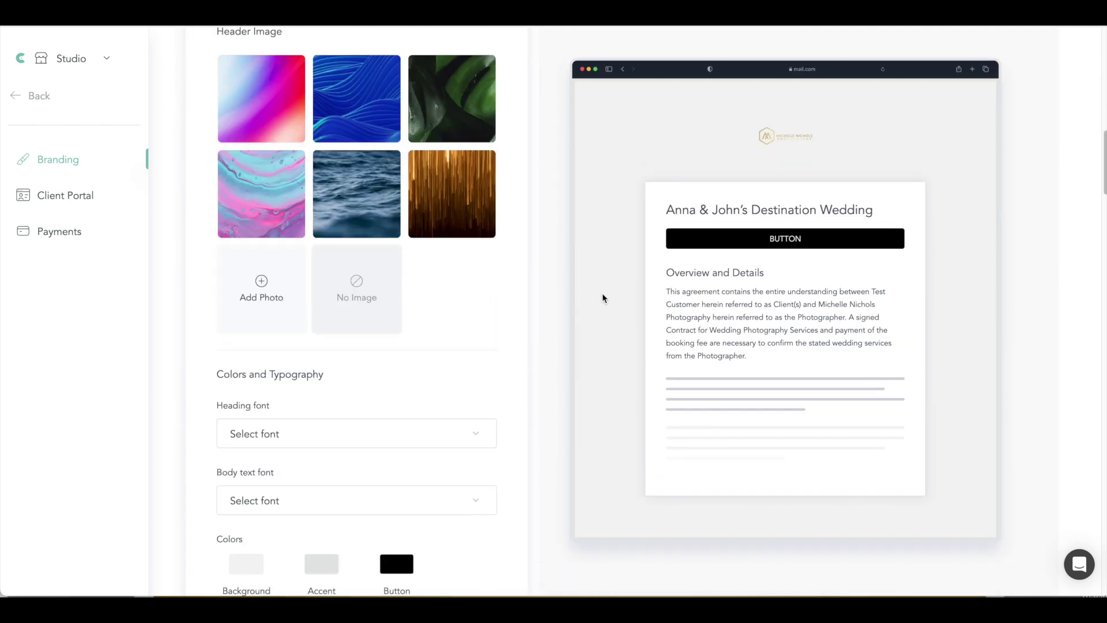
scroll(602, 293, down, 20)
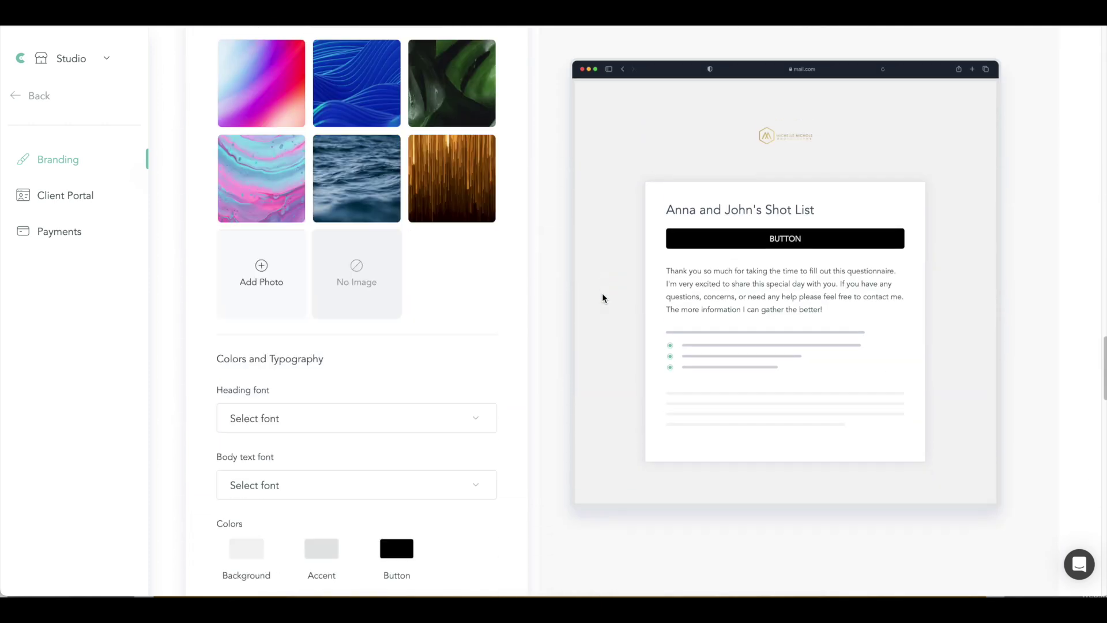
scroll(602, 292, down, 7)
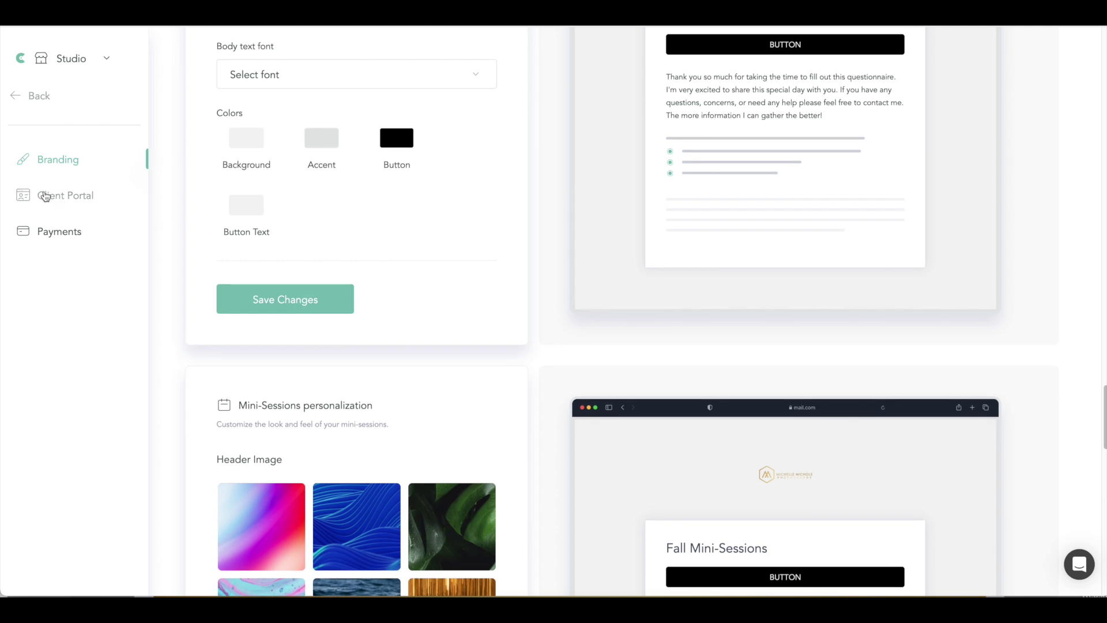
click(46, 197)
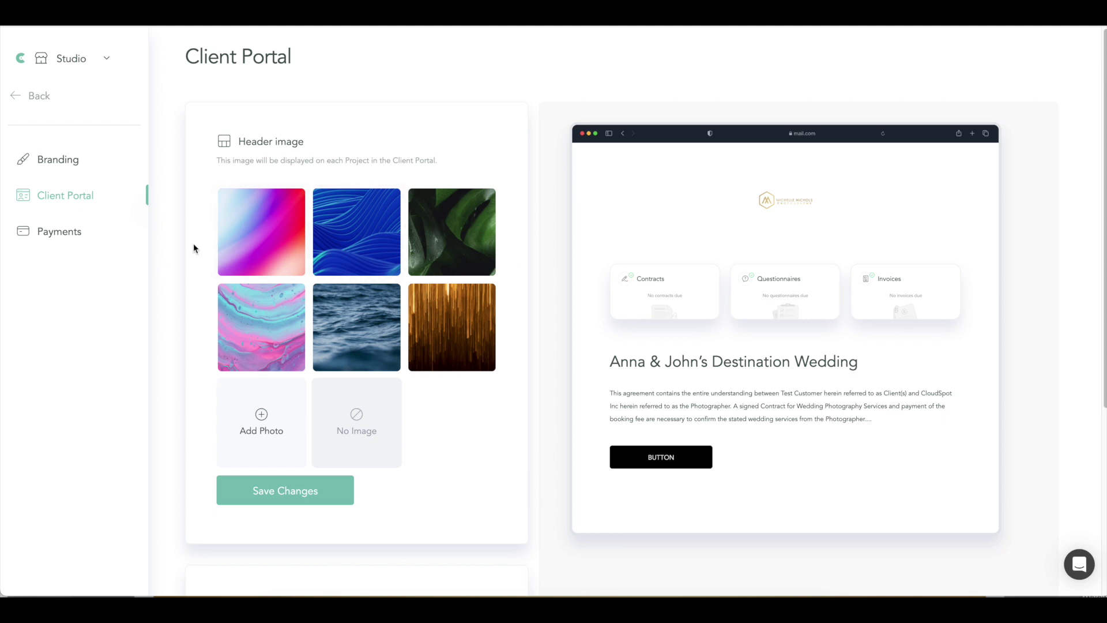
click(76, 234)
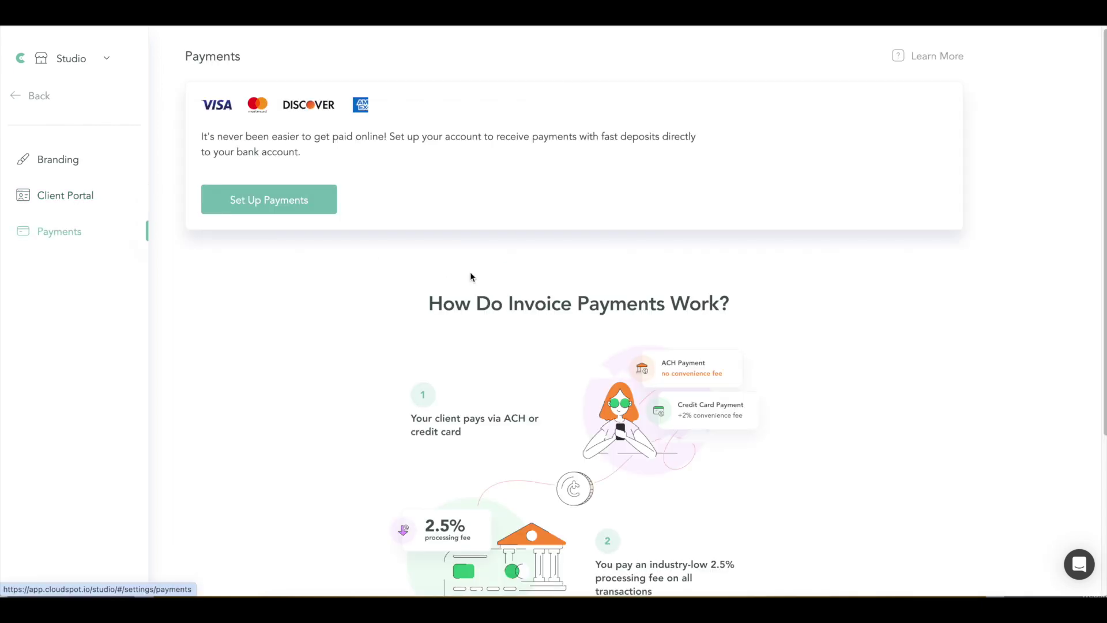
Leave settings and return to the Studio Home dashboard.
click(41, 93)
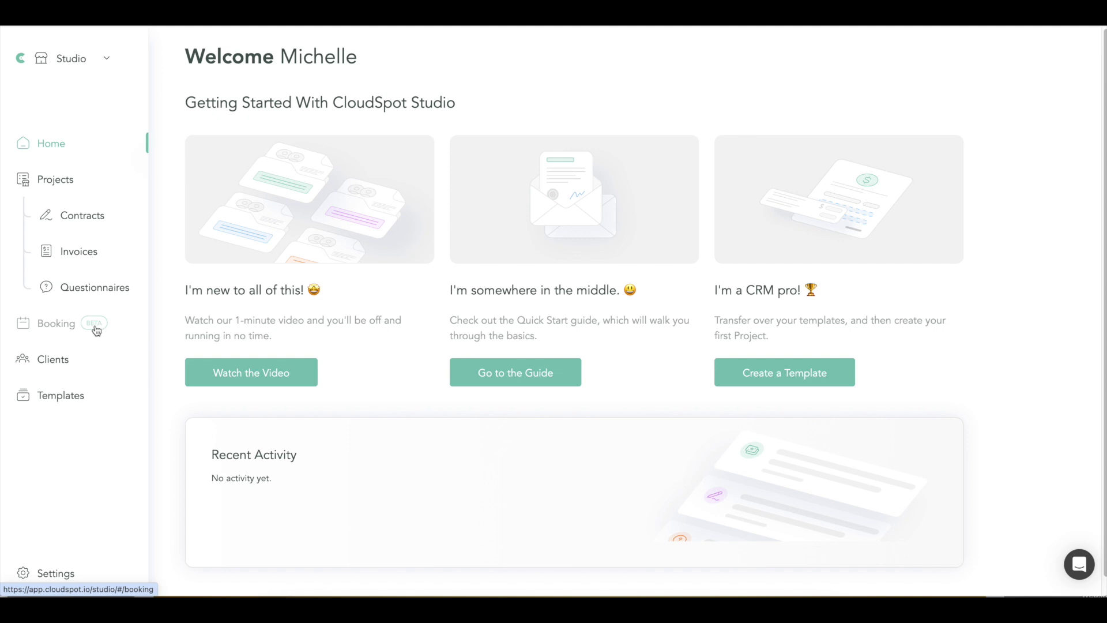
Visit the Mini-Sessions booking page, return Home, and bring up the Galleries/Studio switcher.
click(64, 326)
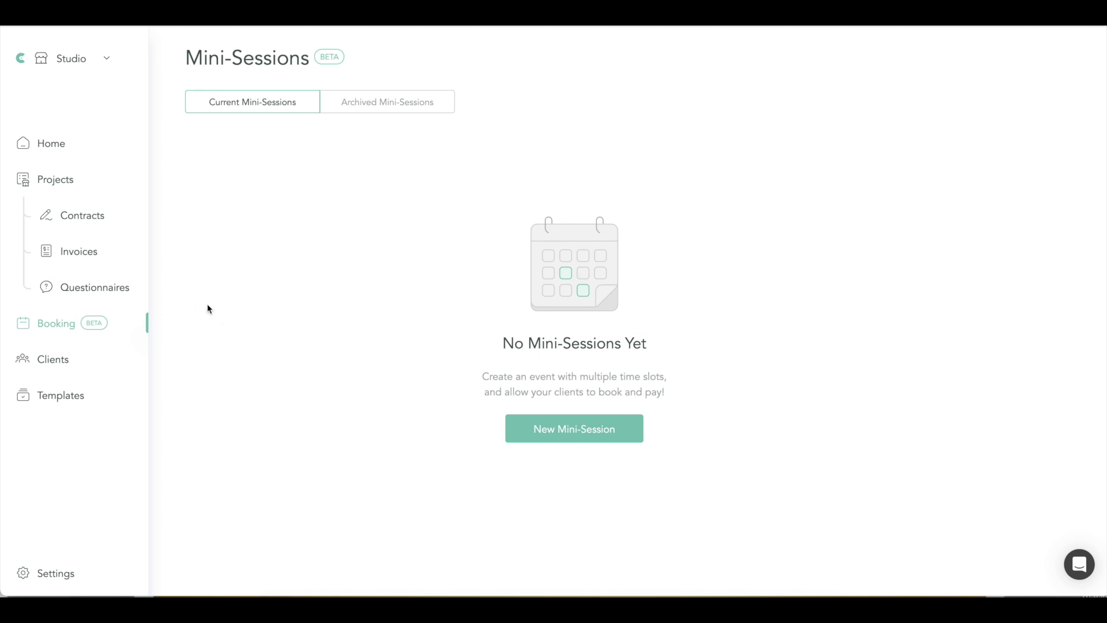
click(67, 153)
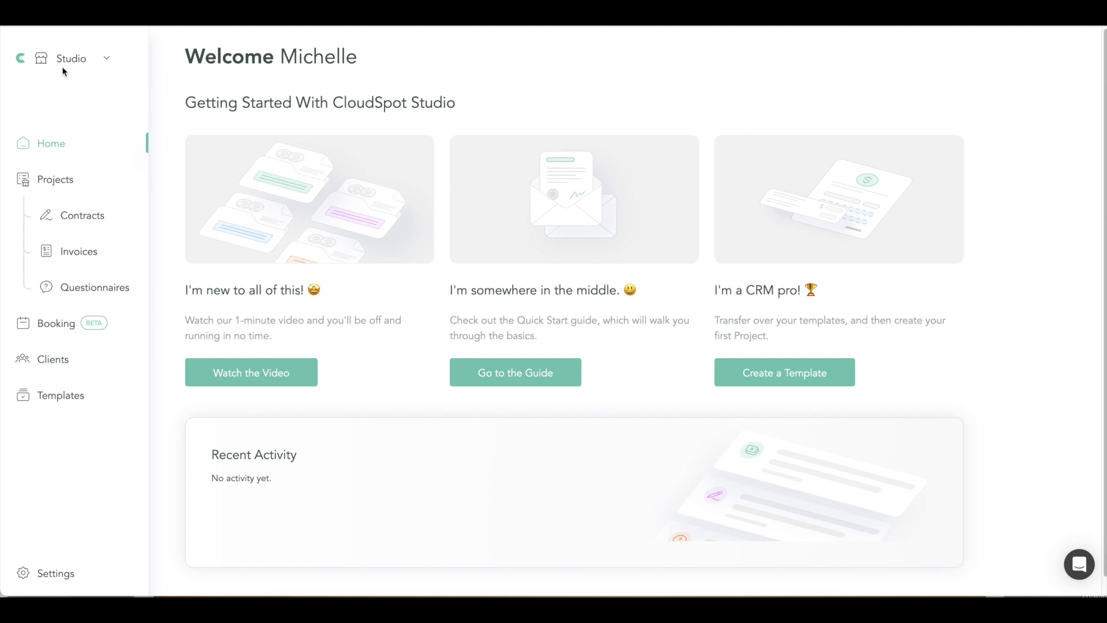
click(108, 60)
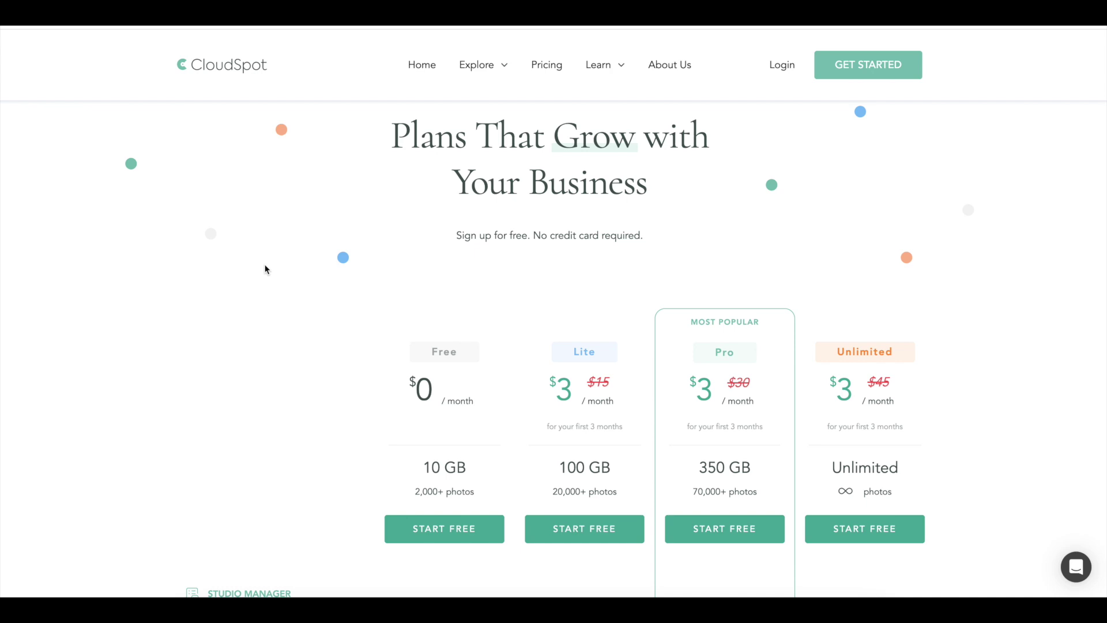
scroll(265, 270, down, 1)
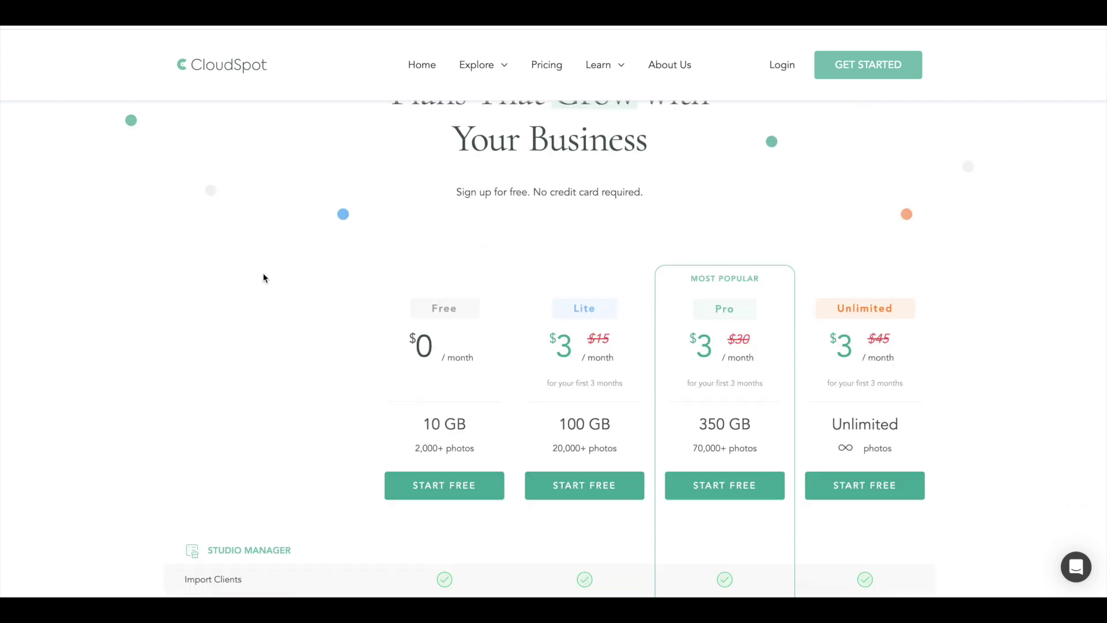
scroll(265, 277, down, 1)
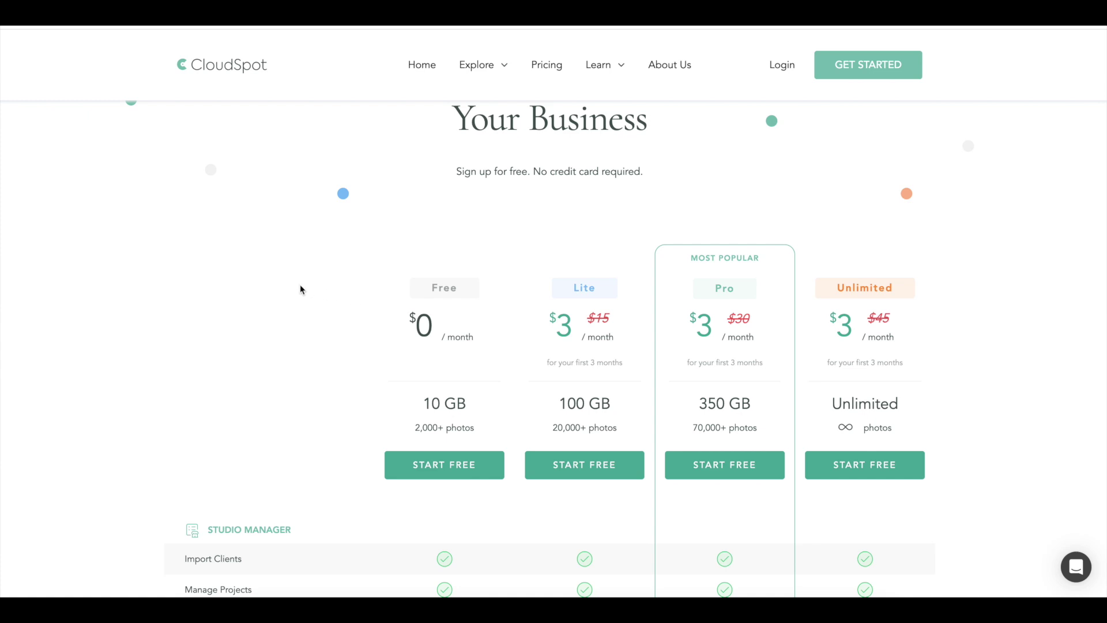
scroll(299, 290, down, 1)
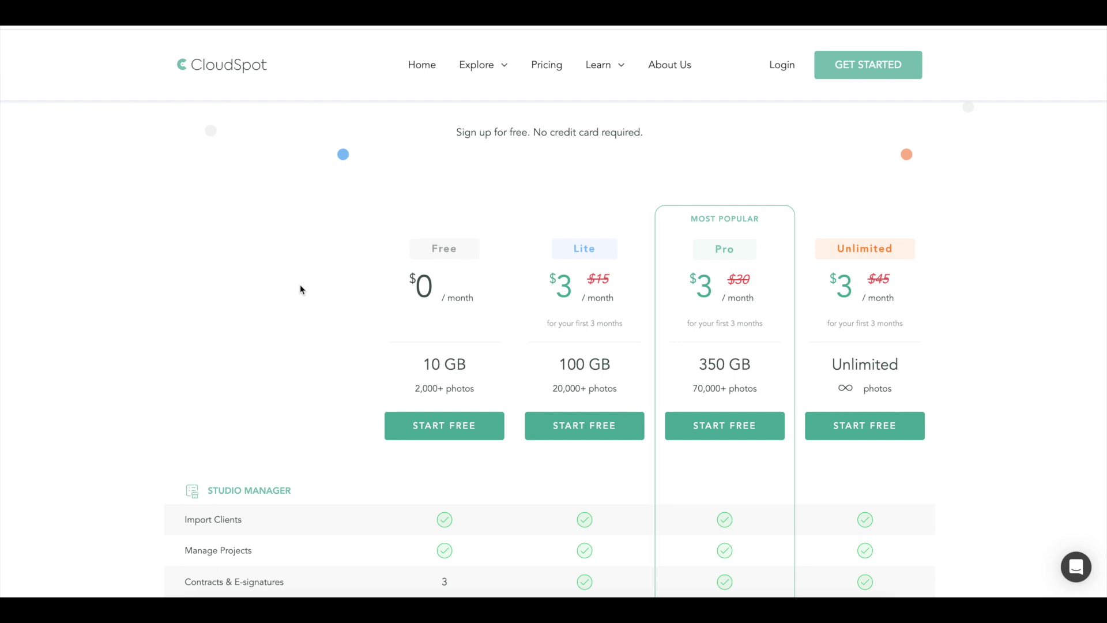
scroll(300, 287, down, 3)
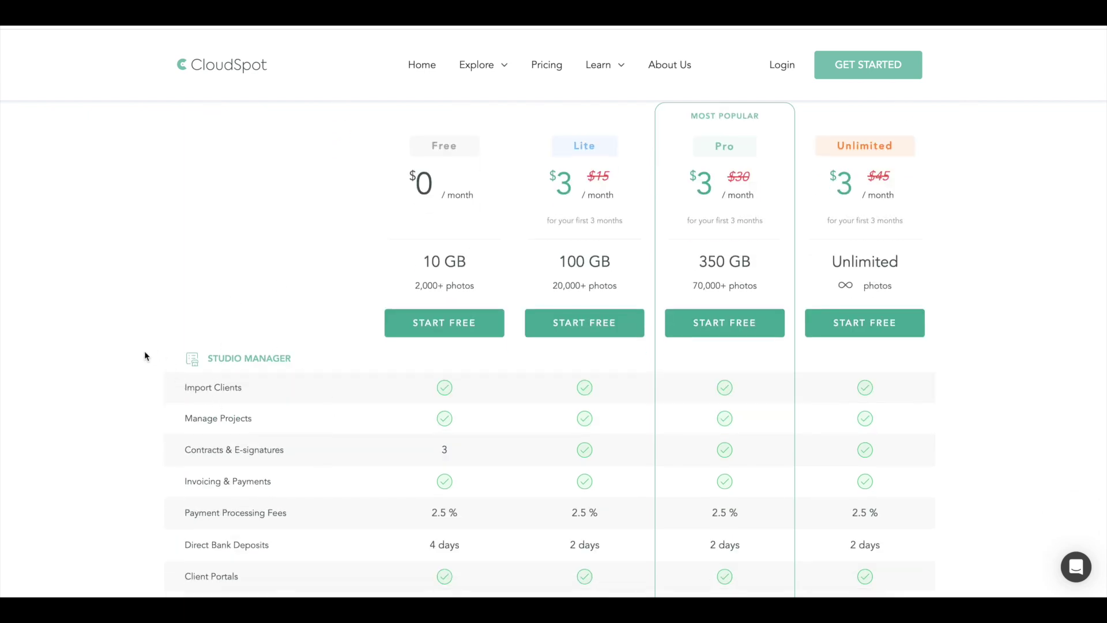
scroll(145, 356, down, 5)
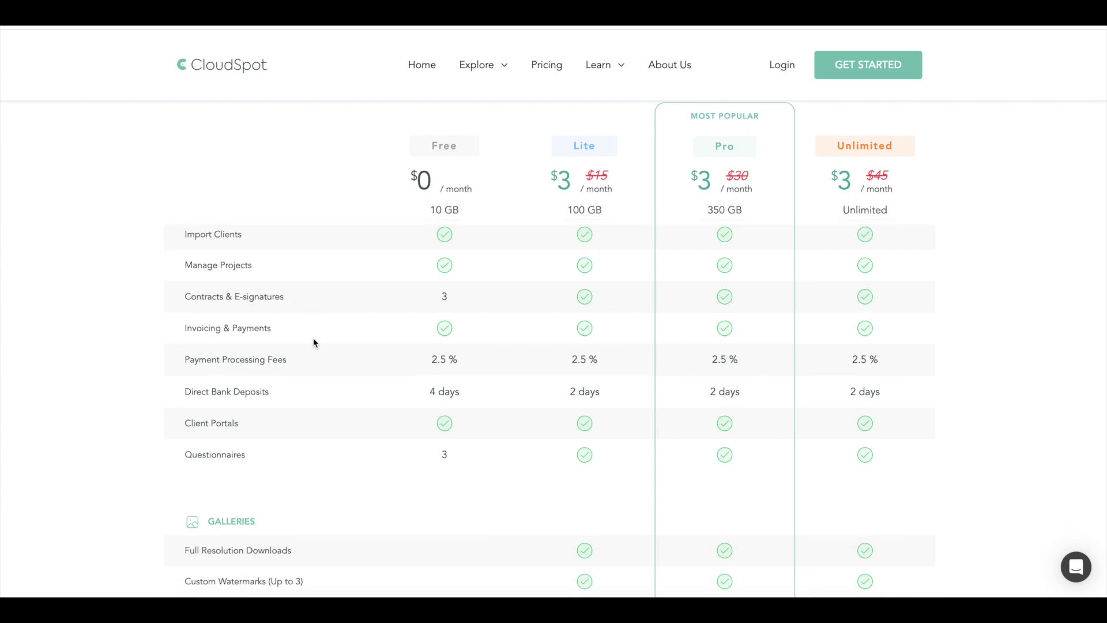
scroll(314, 343, down, 5)
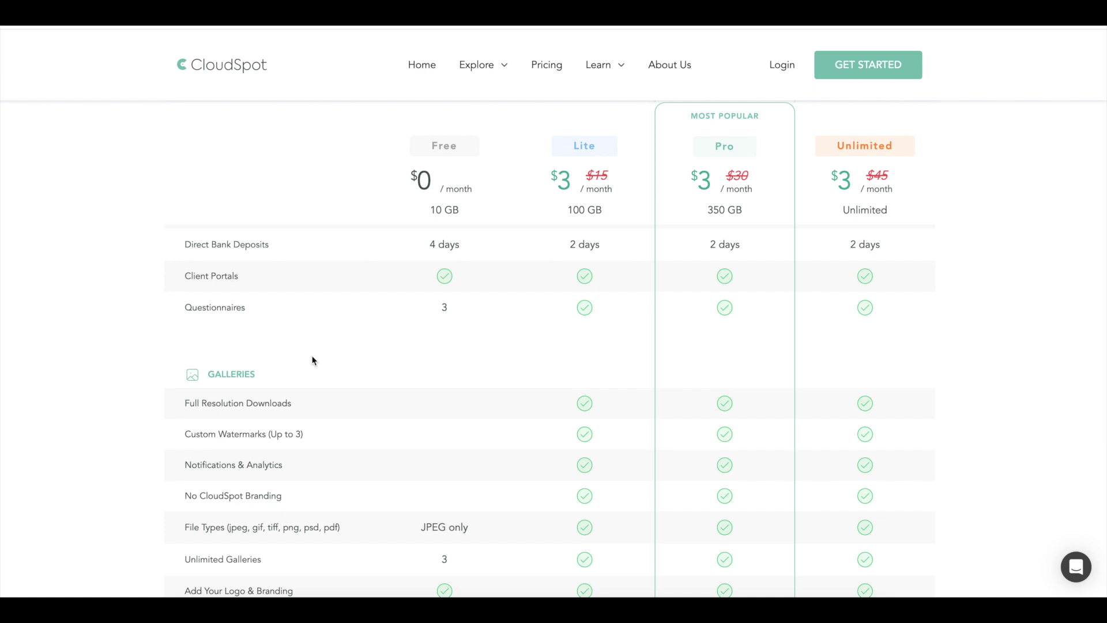
scroll(314, 361, up, 1)
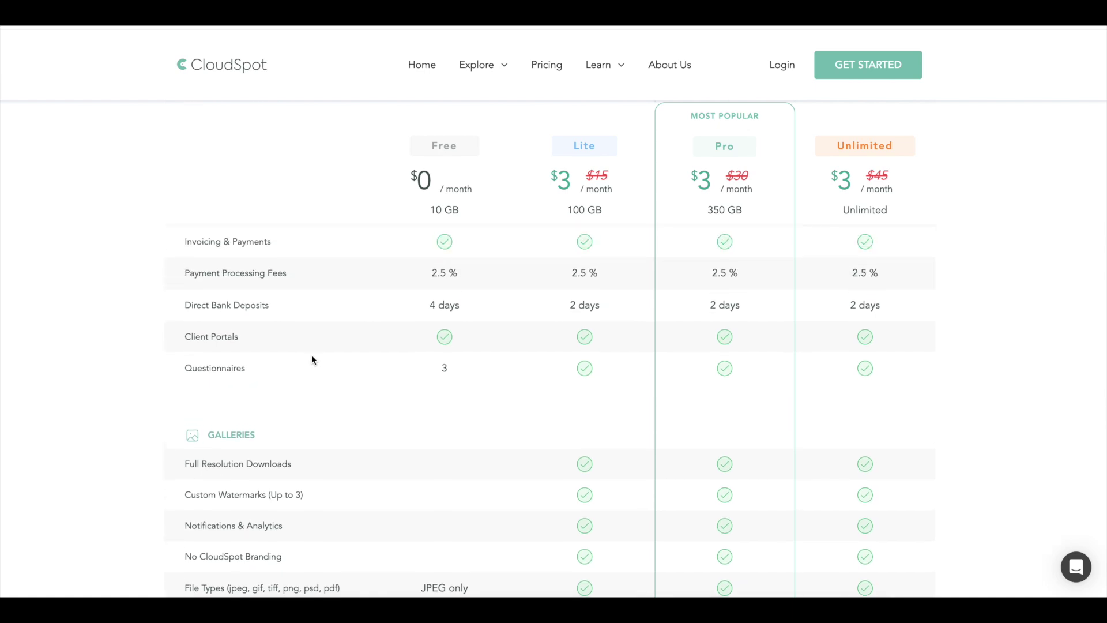
scroll(315, 358, up, 7)
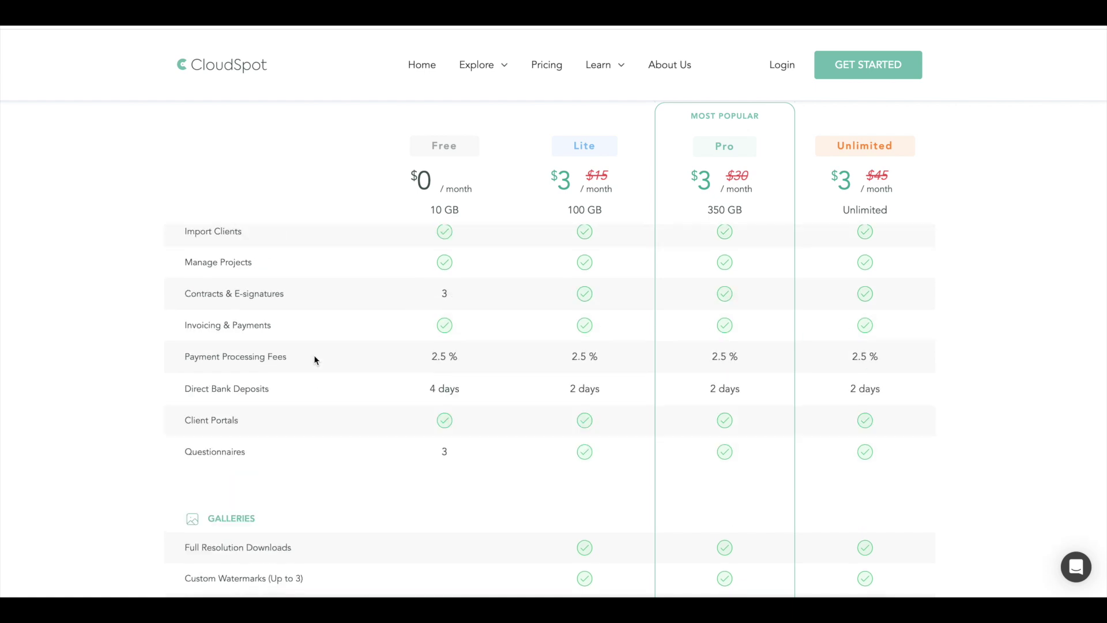
scroll(321, 354, down, 2)
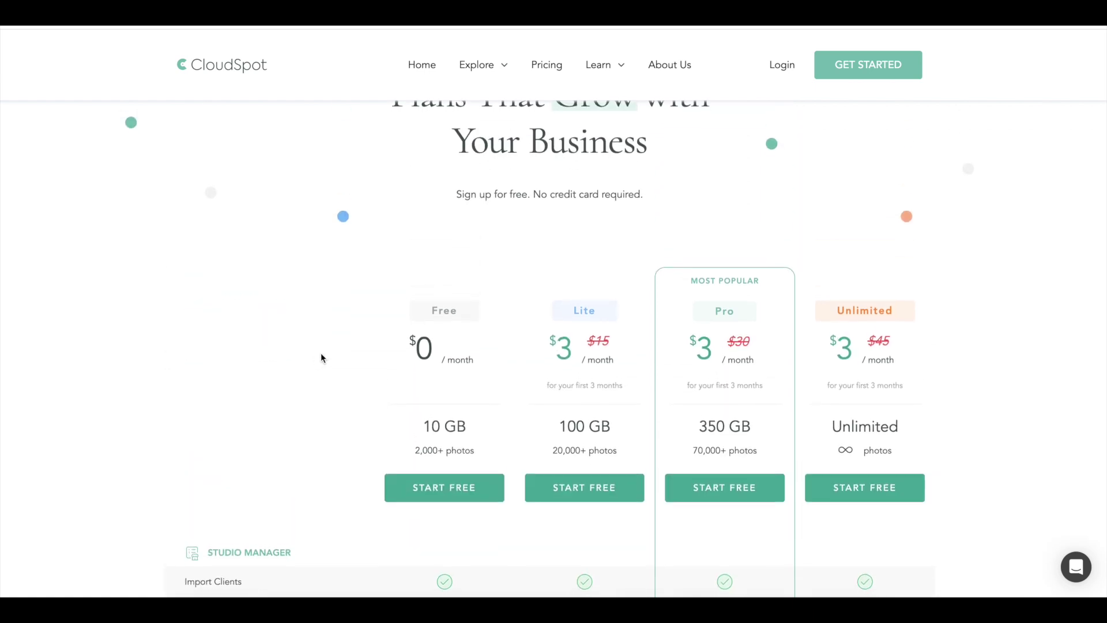
scroll(320, 352, down, 1)
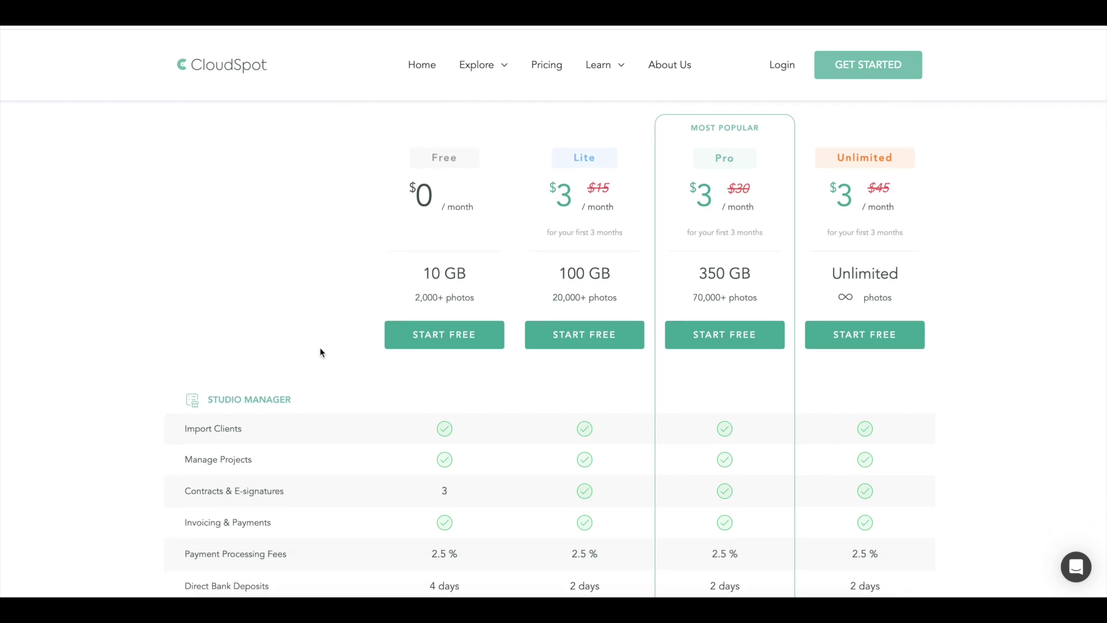
scroll(321, 350, down, 1)
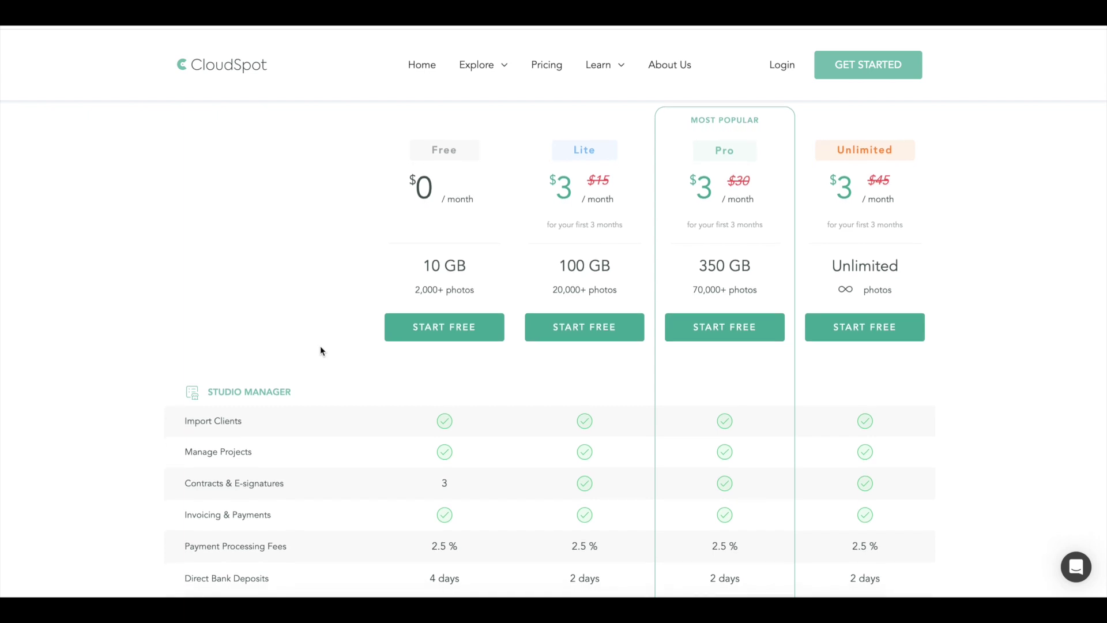
scroll(321, 351, down, 1)
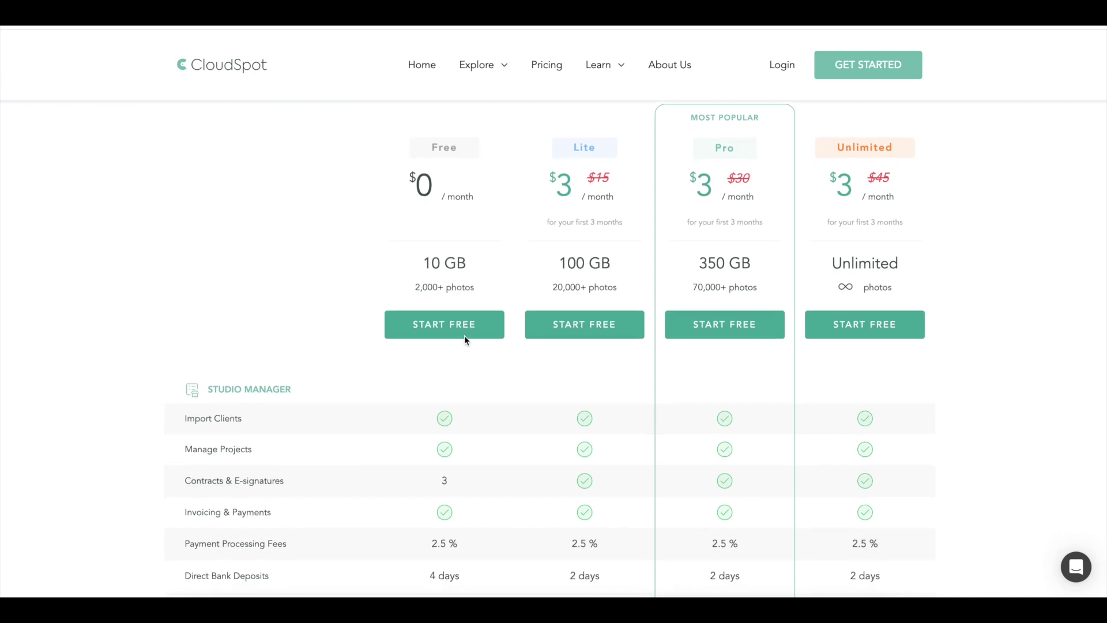
scroll(635, 360, down, 1)
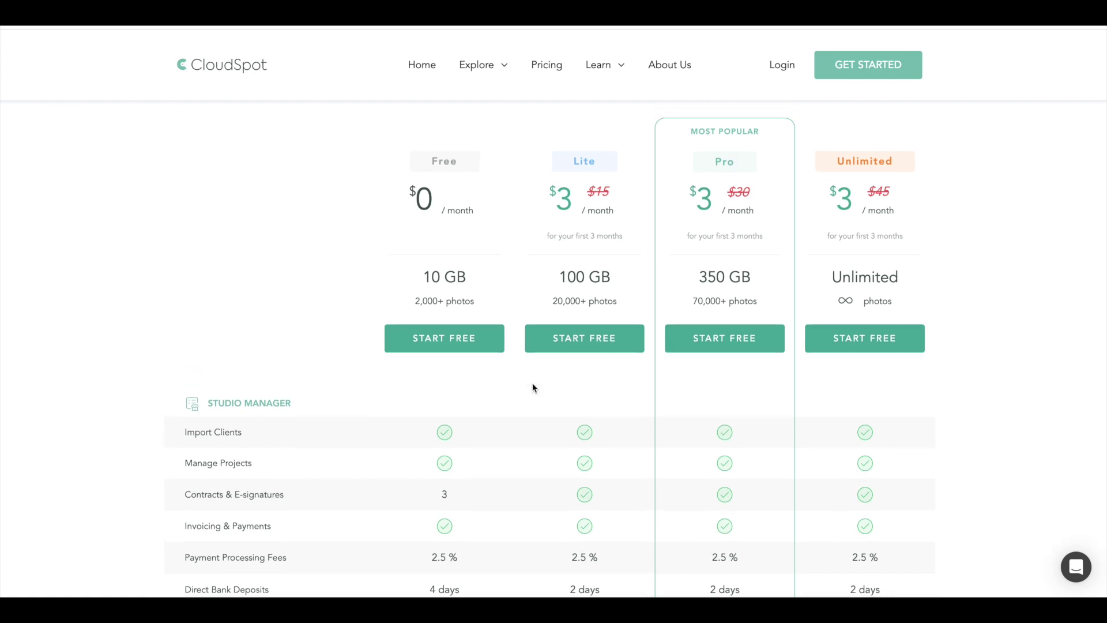
scroll(532, 388, up, 3)
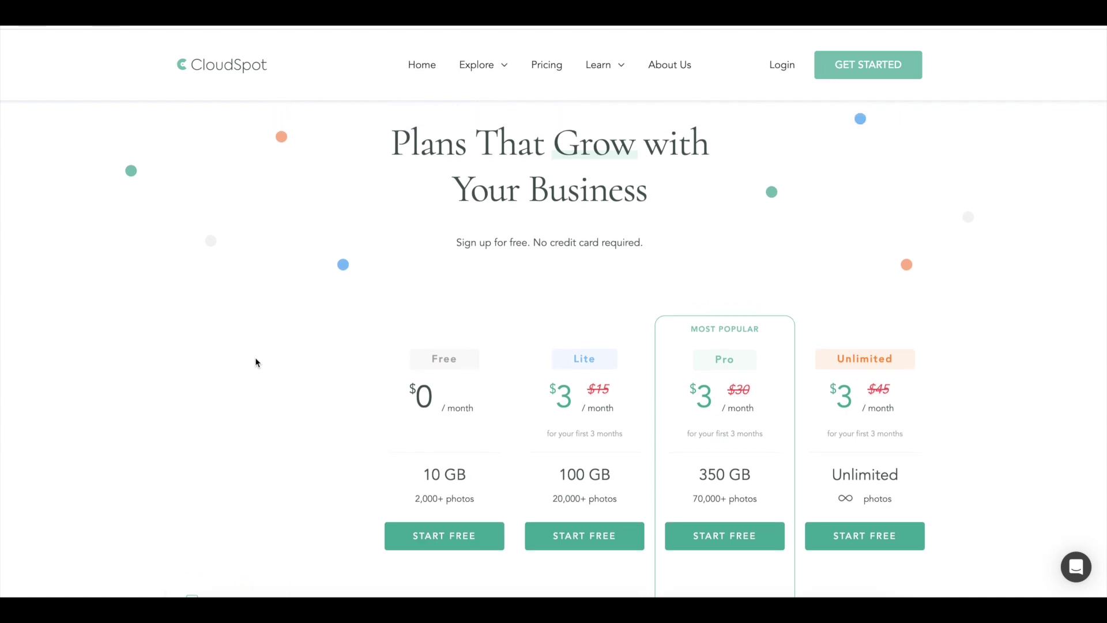
scroll(254, 357, down, 3)
scroll(240, 355, down, 8)
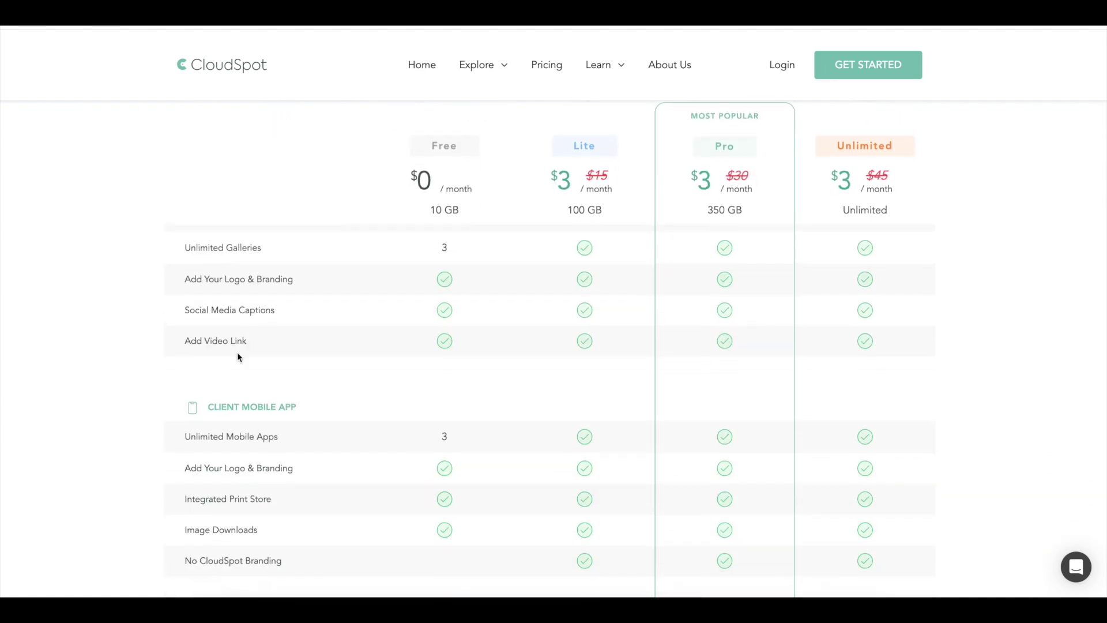